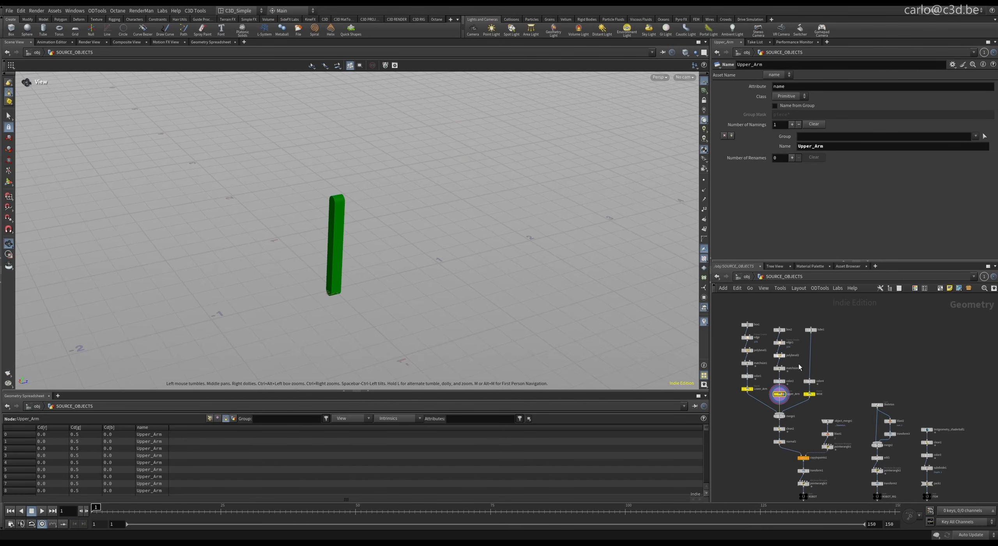
# Step: Display the Wrist name node and the assembled ROBOT output in SOURCE_OBJECTS
pyautogui.click(810, 394)
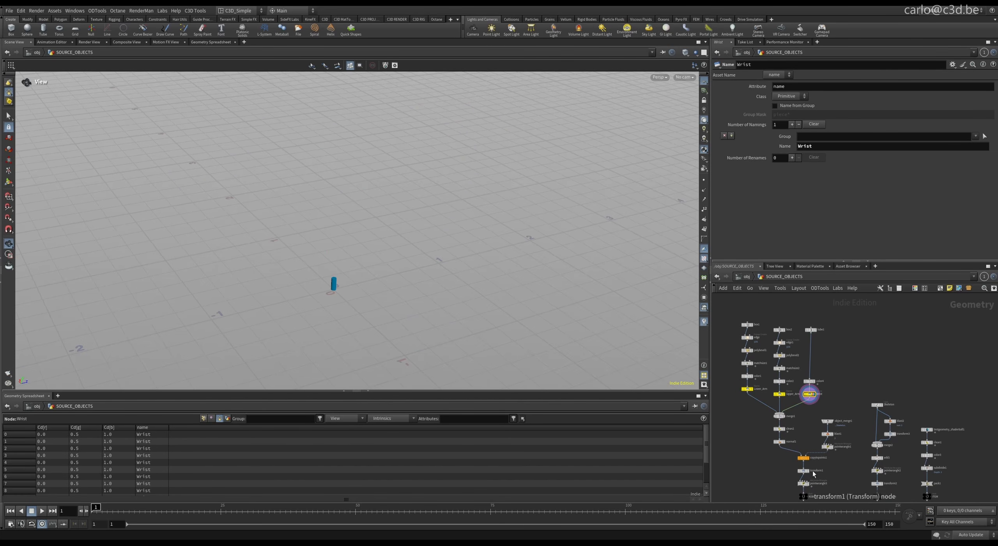
pyautogui.click(803, 496)
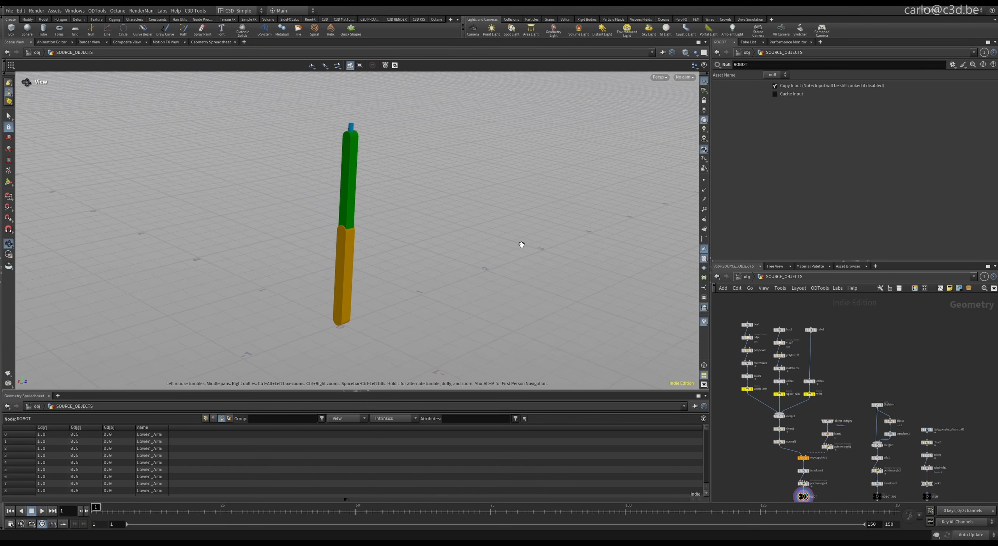
pyautogui.moveTo(824, 409); pyautogui.dragTo(813, 376, button='middle')
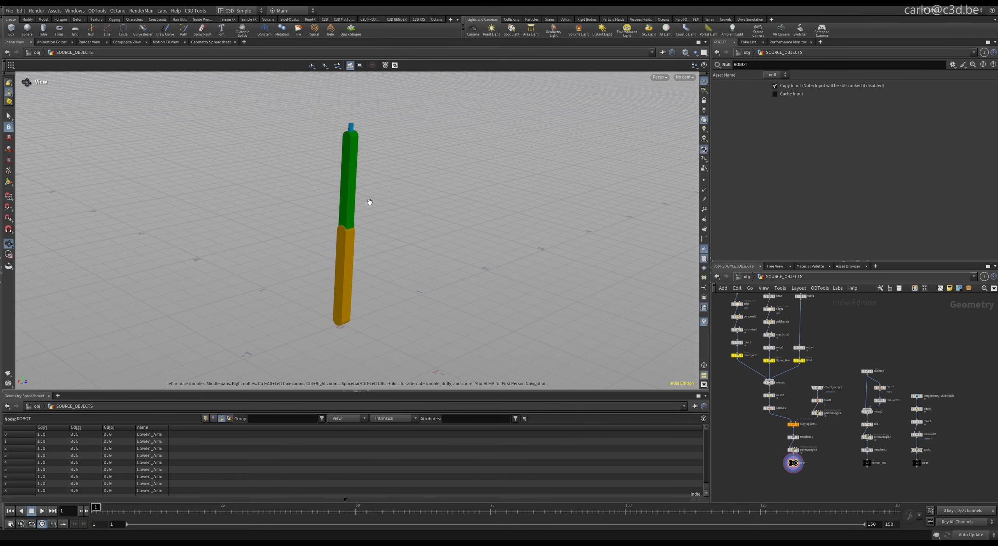
pyautogui.scroll(2, 894, 471)
# Step: Examine ROBOT_RIG with point numbers shown and its point attributes in the spreadsheet, as well as the ITEM output
pyautogui.click(857, 461)
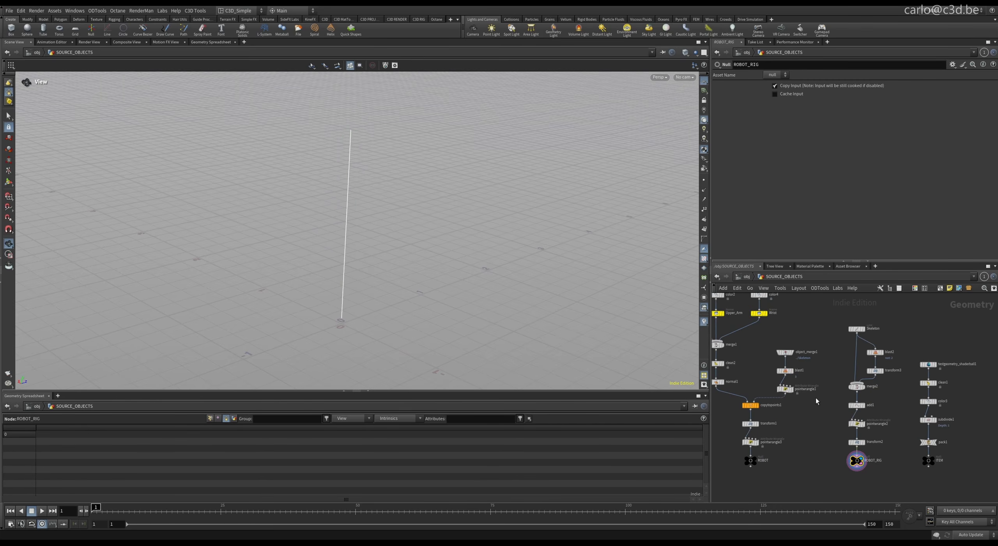
pyautogui.click(703, 180)
pyautogui.click(211, 418)
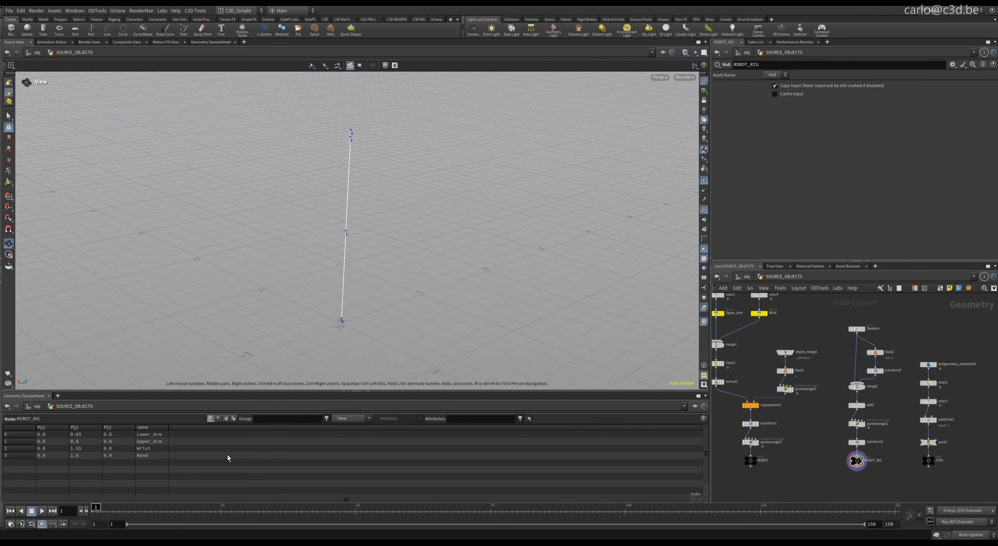
pyautogui.click(934, 460)
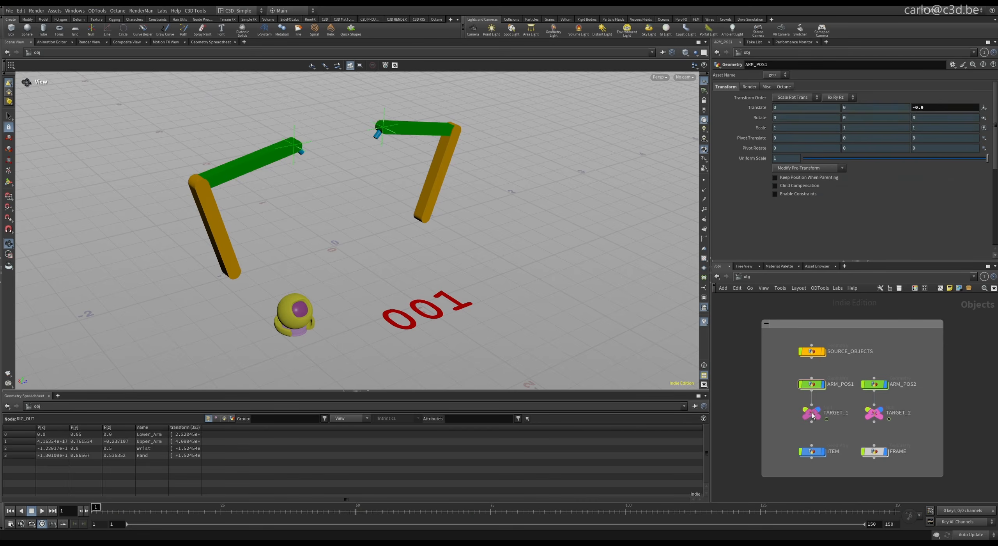
# Step: Inspect the start-stop, wrist angle and translate parameters of the TARGET_1 and TARGET_2 nulls
pyautogui.click(815, 412)
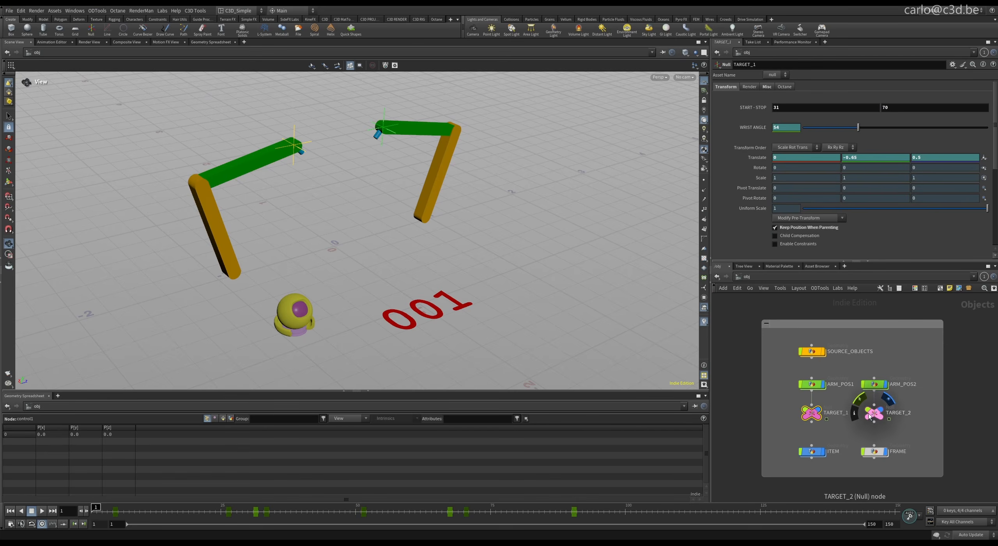
pyautogui.click(871, 414)
pyautogui.click(814, 416)
pyautogui.moveTo(97, 511)
pyautogui.mouseDown()
pyautogui.moveTo(794, 511)
pyautogui.moveTo(83, 510)
pyautogui.mouseUp()
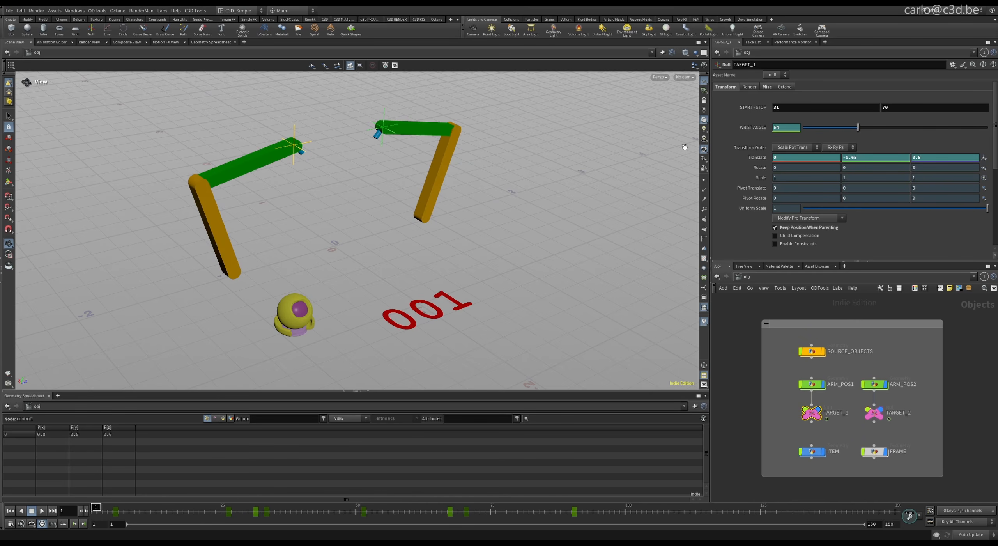
pyautogui.click(875, 416)
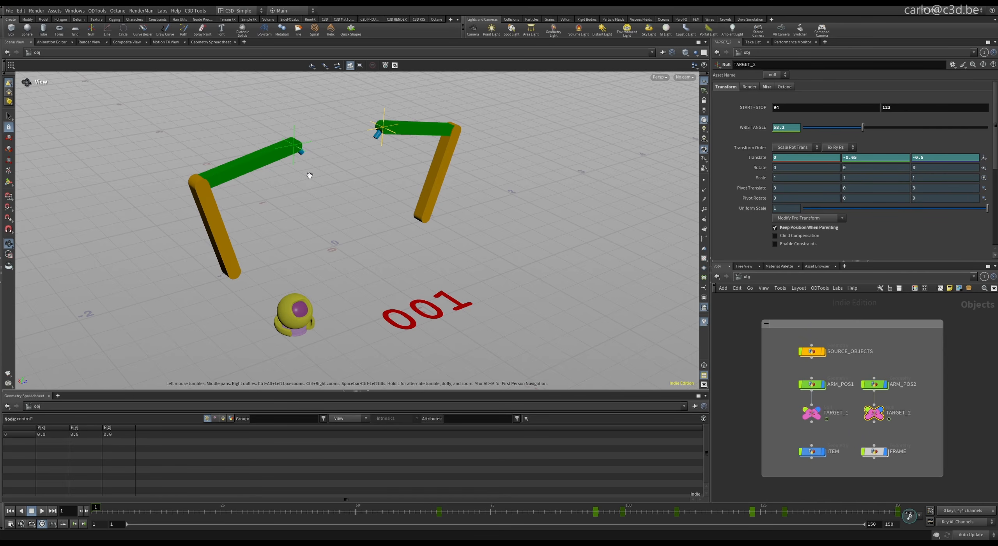
# Step: Enter the ARM_POS1 network and display its arms and rig Object Merge nodes
pyautogui.doubleClick(811, 384)
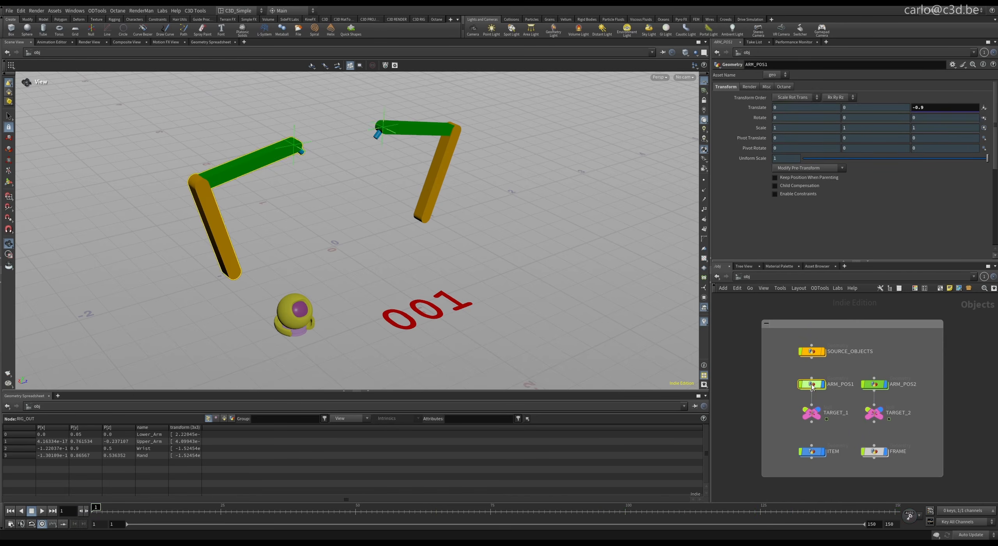
pyautogui.moveTo(738, 399); pyautogui.dragTo(732, 411, button='middle')
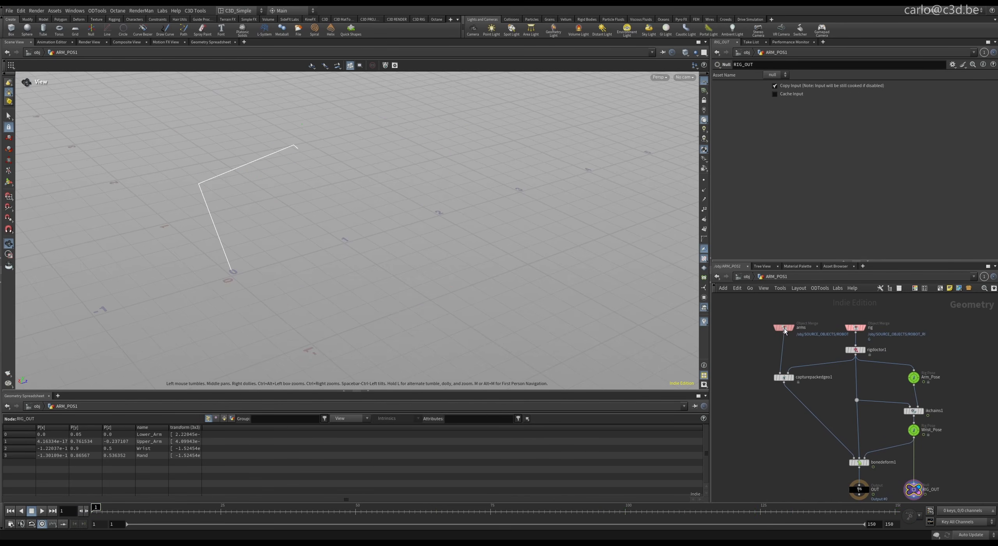
pyautogui.click(785, 329)
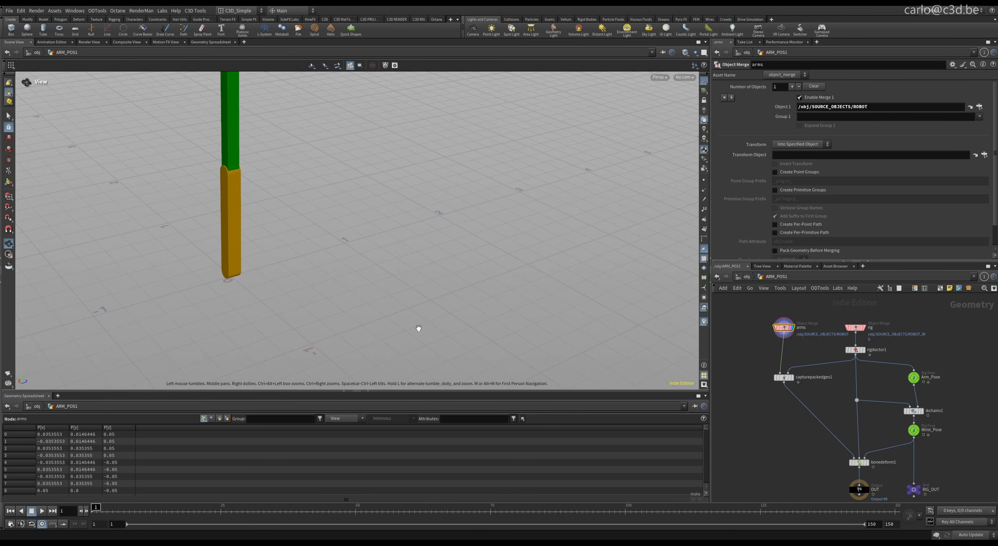
pyautogui.press('h')
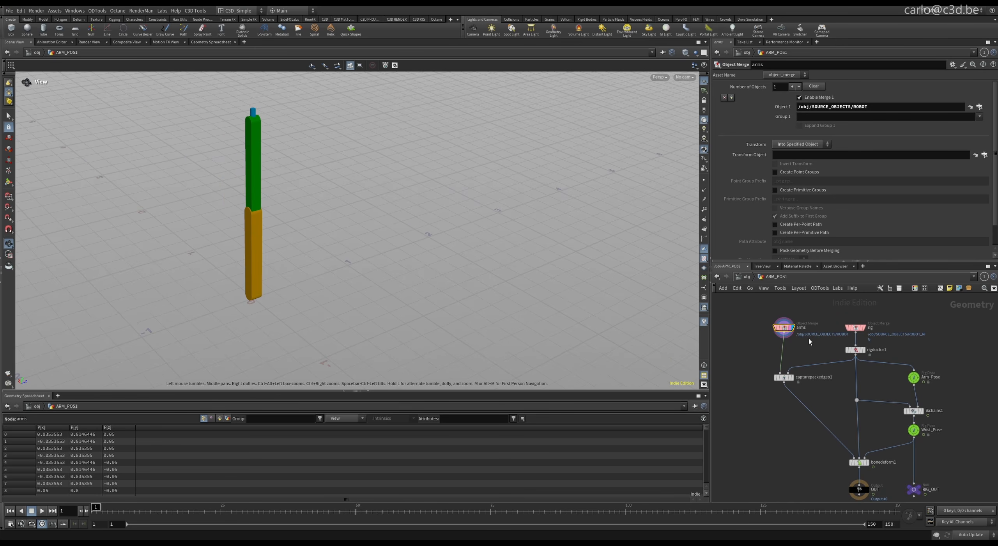
pyautogui.click(855, 328)
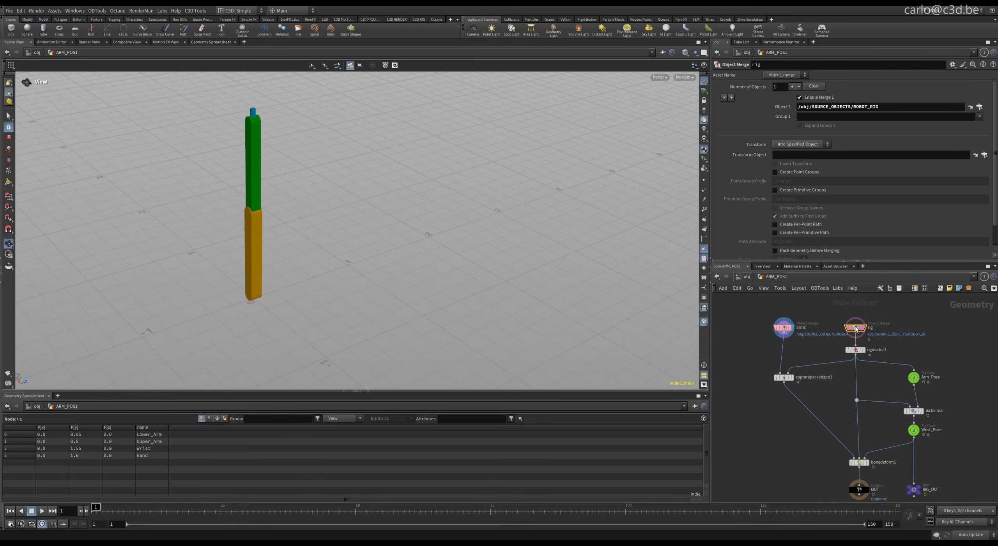
pyautogui.press('r')
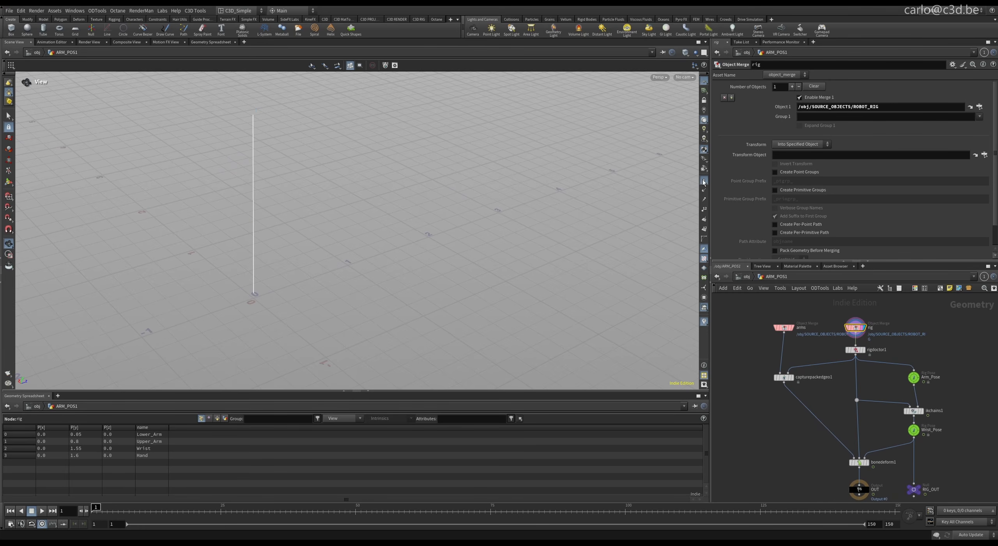
# Step: Check the rigdoctor1 node and display the packed arm geometry captured by capturepackedgeo1
pyautogui.click(856, 350)
pyautogui.click(784, 377)
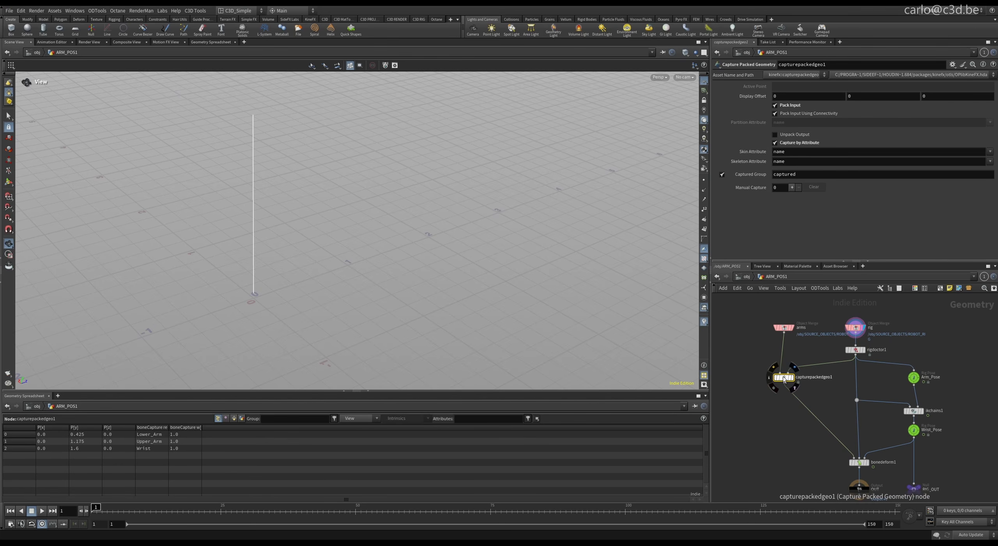
pyautogui.press('r')
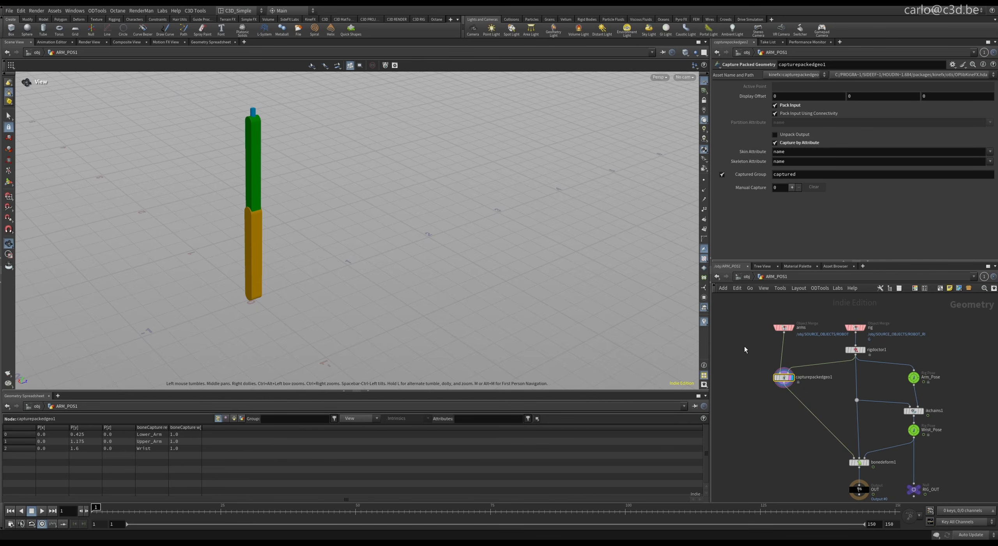
# Step: Examine the Arm_Pose translate expressions and compare that pose with the ikchains1 result
pyautogui.click(913, 377)
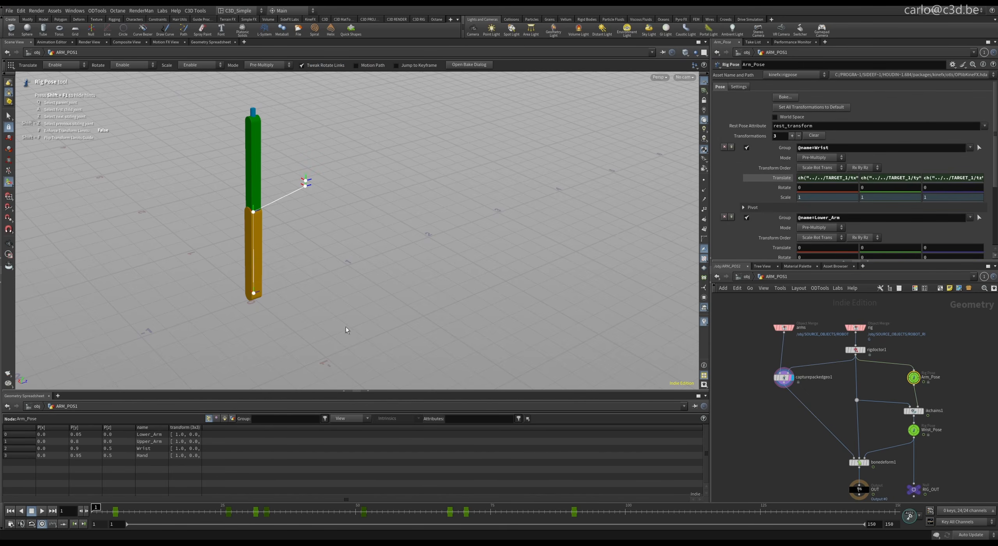
pyautogui.keyDown('alt'); pyautogui.moveTo(254, 209); pyautogui.dragTo(279, 208); pyautogui.keyUp('alt')
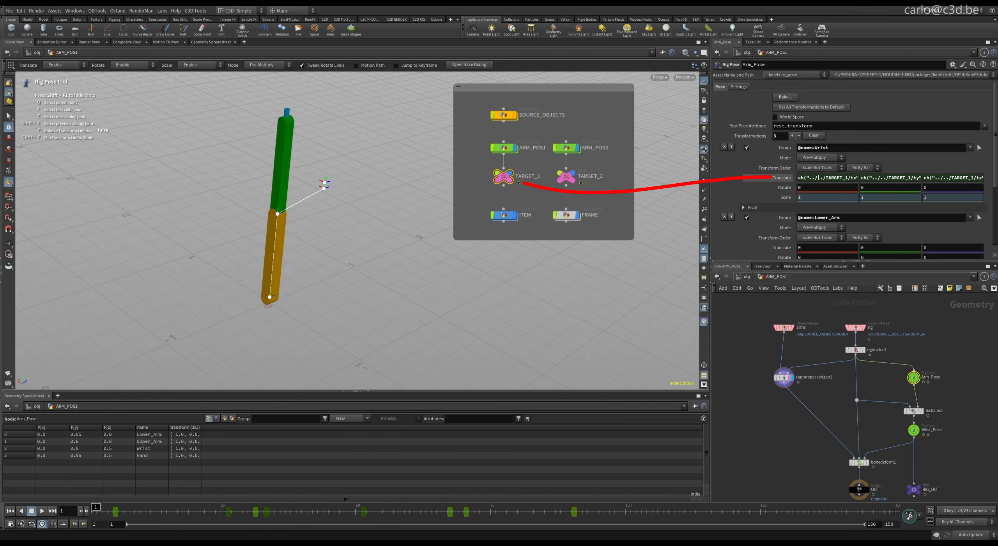
pyautogui.click(913, 411)
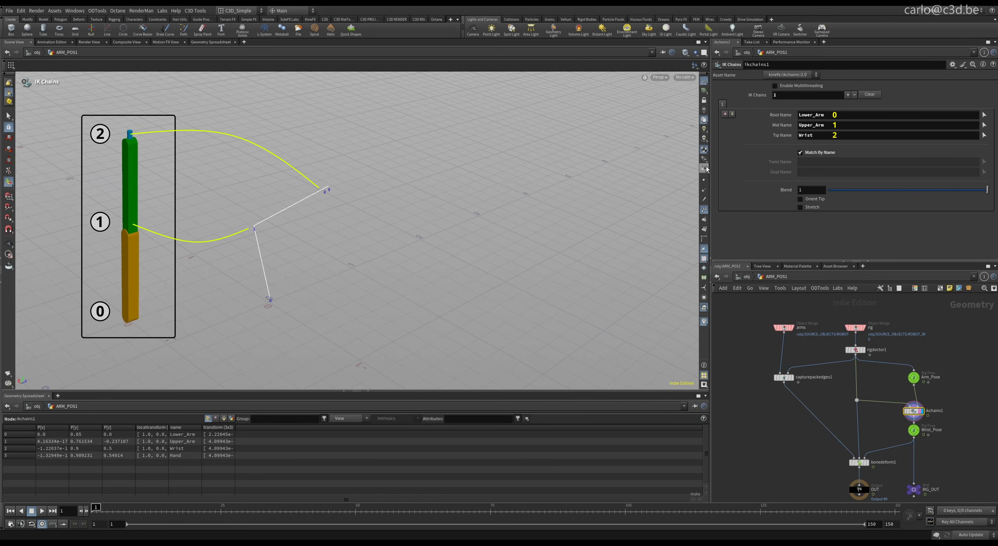
pyautogui.click(913, 377)
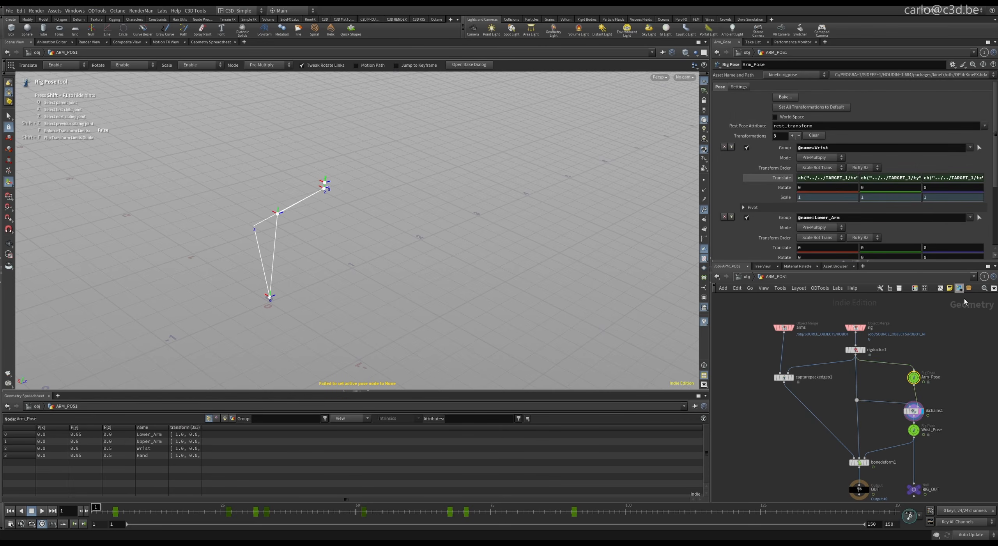
# Step: Inspect Wrist_Pose, display the bonedeform1 result and scrub the timeline to frame 8 to check the arm's motion
pyautogui.moveTo(916, 430); pyautogui.dragTo(904, 408, button='middle')
pyautogui.click(903, 408)
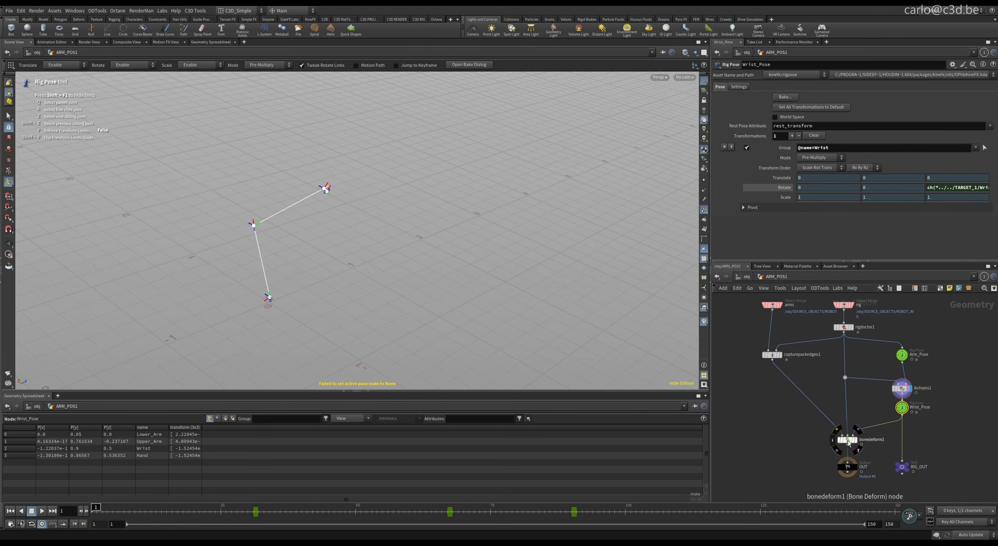
pyautogui.click(847, 441)
pyautogui.click(852, 441)
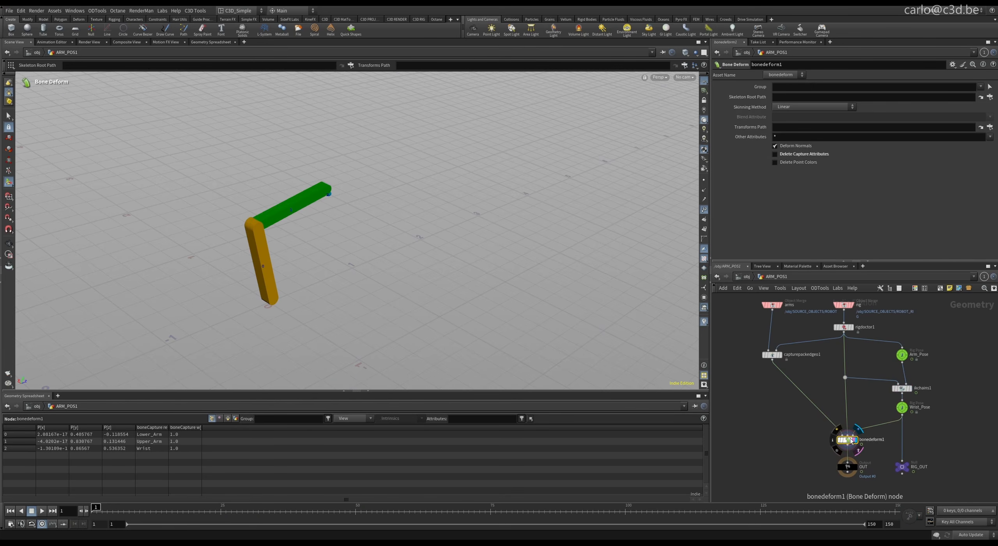
pyautogui.moveTo(194, 508); pyautogui.dragTo(131, 508)
# Step: Compare the RIG_OUT and OUT outputs of ARM_POS1, ending on RIG_OUT, and return to the object level
pyautogui.click(904, 467)
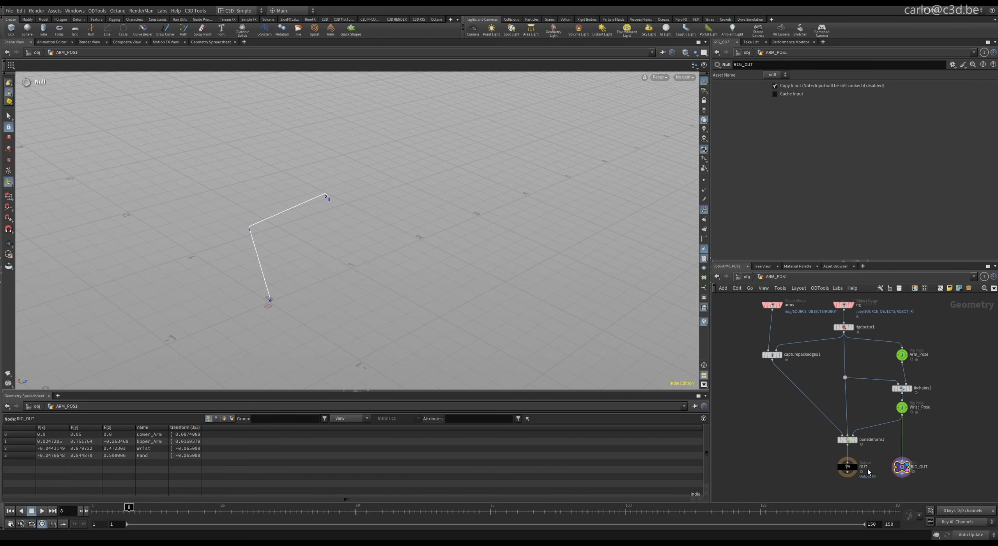
pyautogui.click(851, 466)
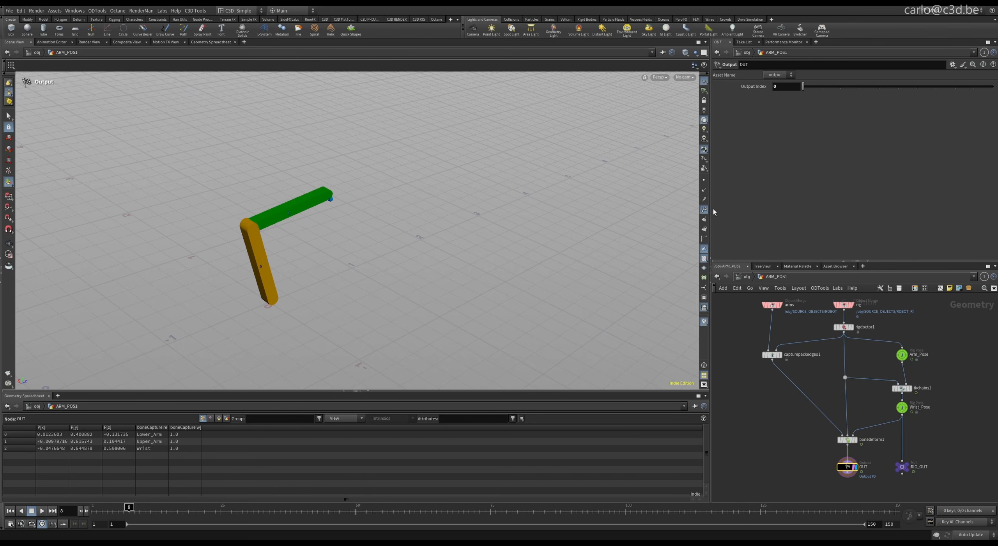
pyautogui.click(902, 467)
pyautogui.click(903, 467)
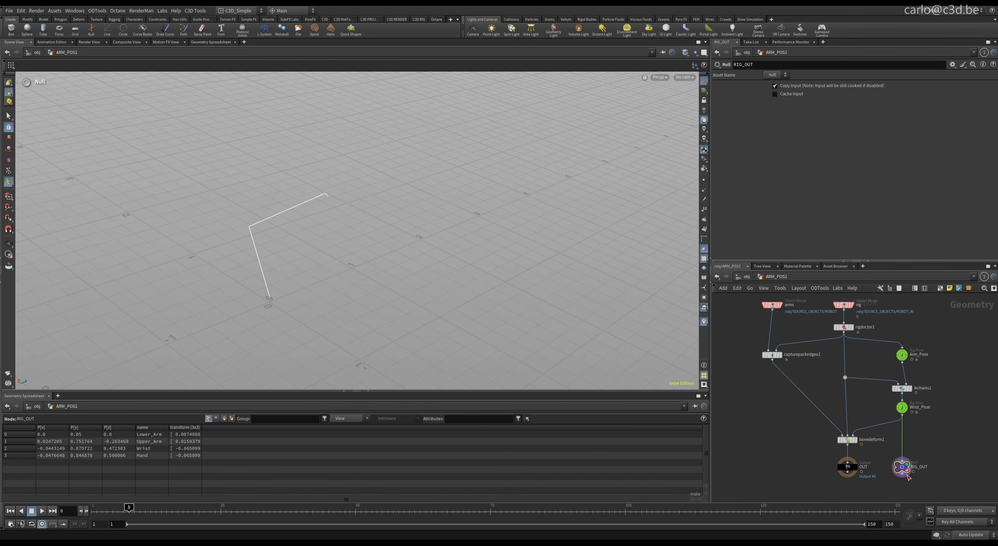
pyautogui.press('u')
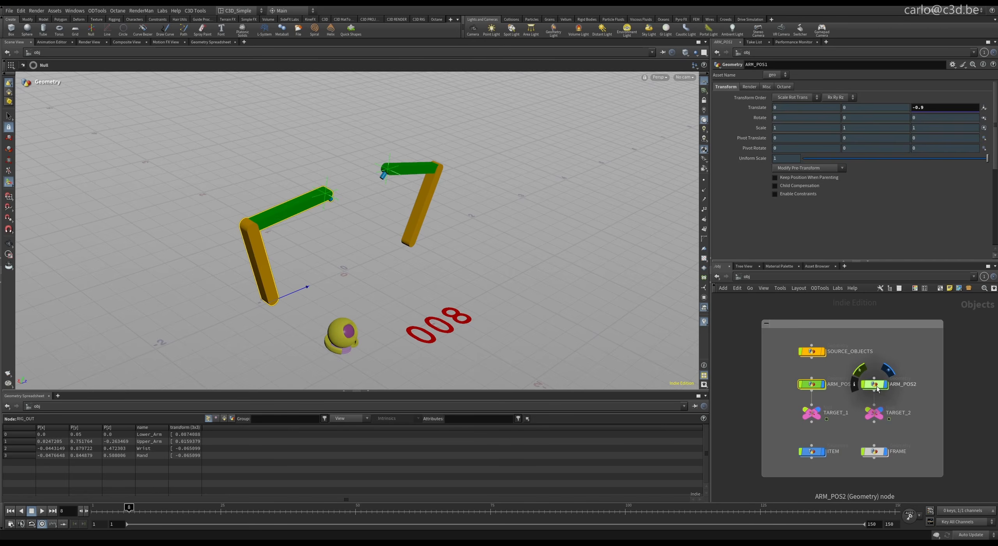
# Step: Check ARM_POS2, and inspect RIG_1 and the Offset_Rig1 translate expressions in the ITEM network
pyautogui.doubleClick(873, 383)
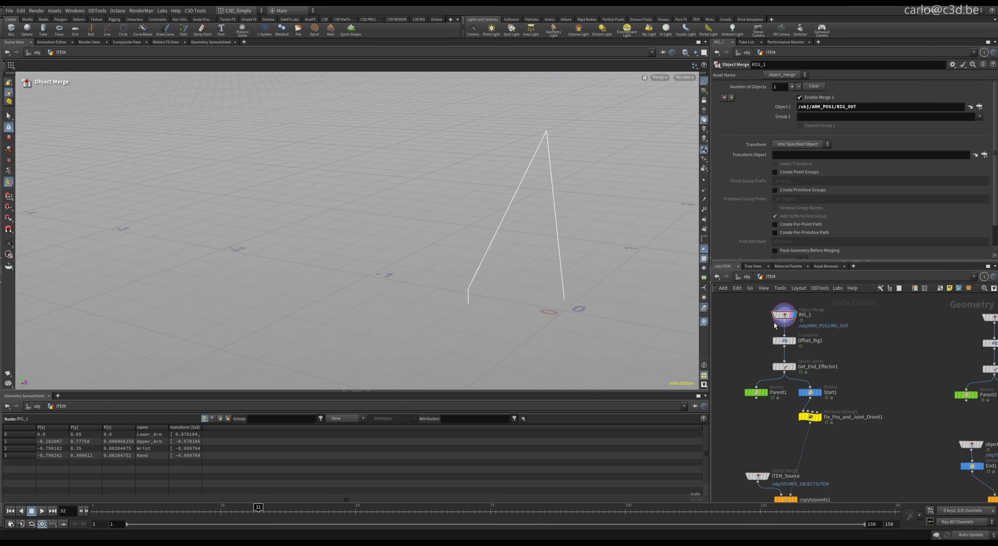
pyautogui.moveTo(783, 318)
pyautogui.click(784, 340)
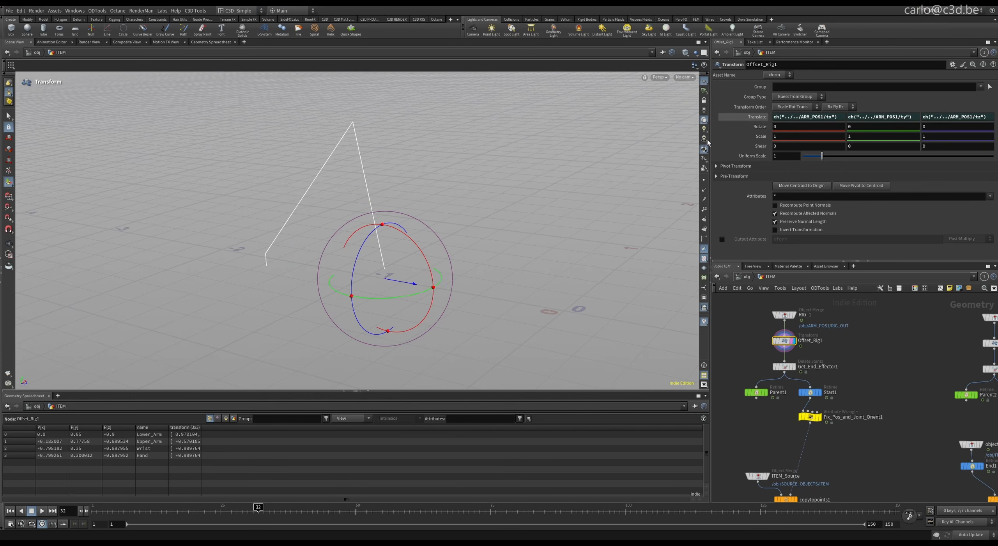
pyautogui.click(694, 53)
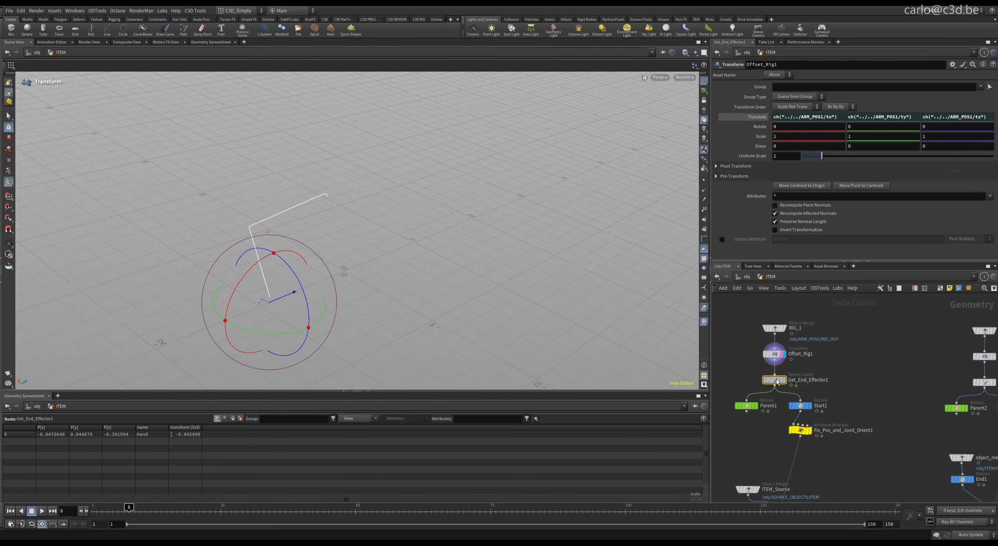
# Step: Display Get_End_Effector1 and examine the isolated hand joint up close
pyautogui.click(775, 380)
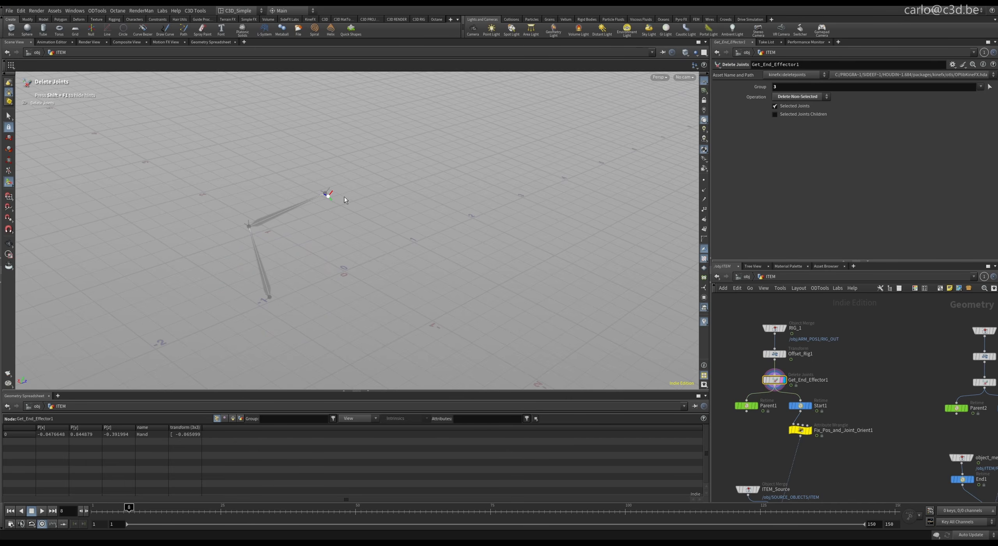
pyautogui.scroll(4, 328, 200)
pyautogui.keyDown('alt'); pyautogui.moveTo(325, 191); pyautogui.dragTo(463, 129); pyautogui.keyUp('alt')
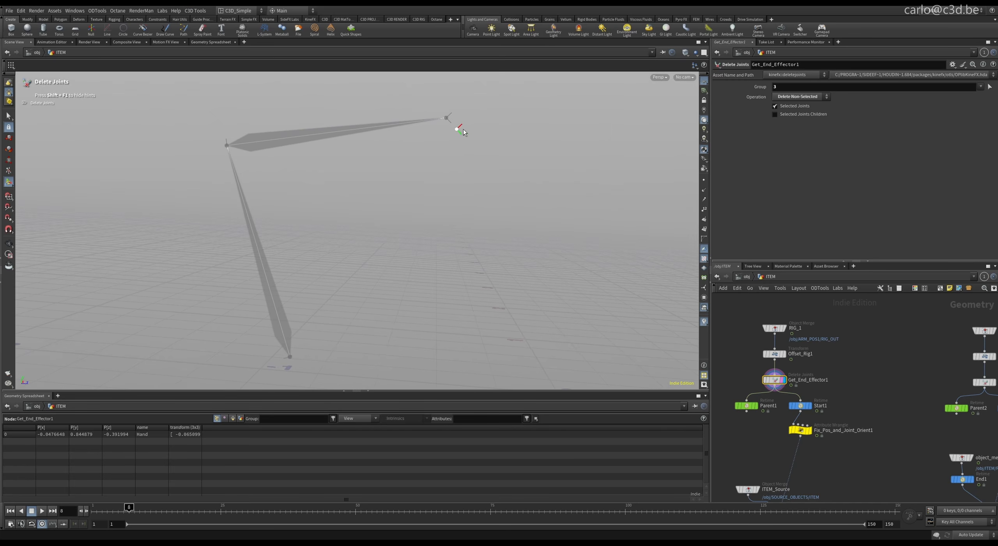
# Step: Inspect the Start1 and Parent1 Retime nodes and the item placed on the hand by copytopoints1
pyautogui.click(800, 405)
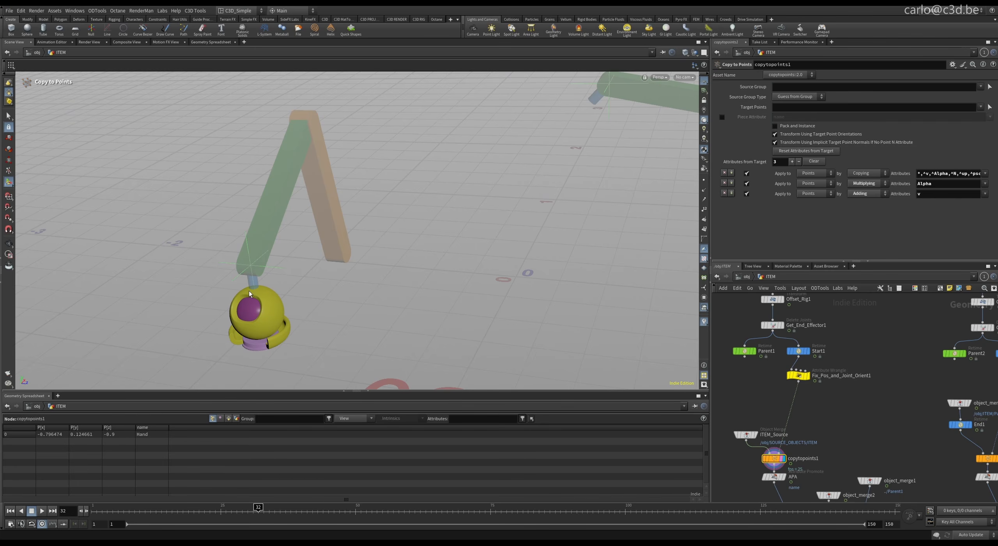
pyautogui.click(756, 392)
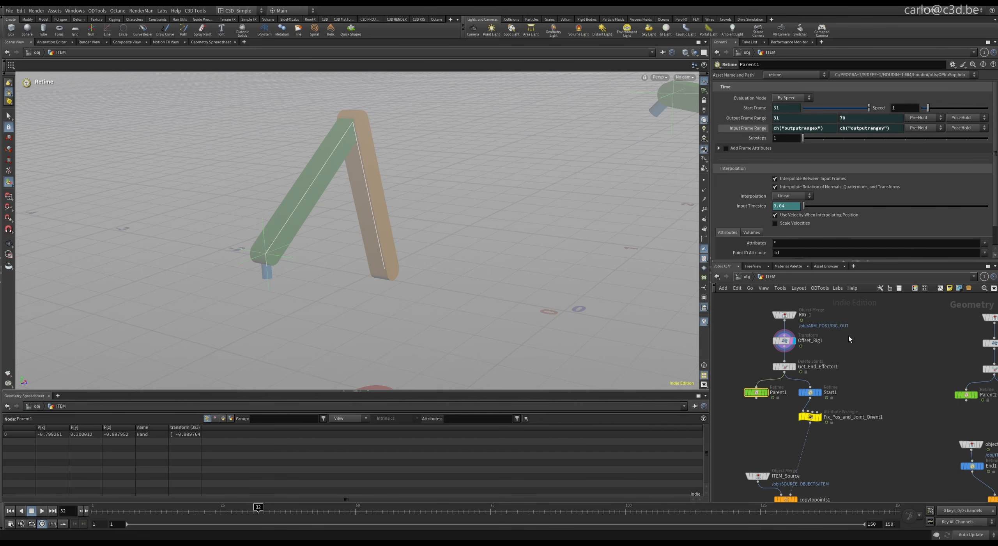
pyautogui.press('Down')
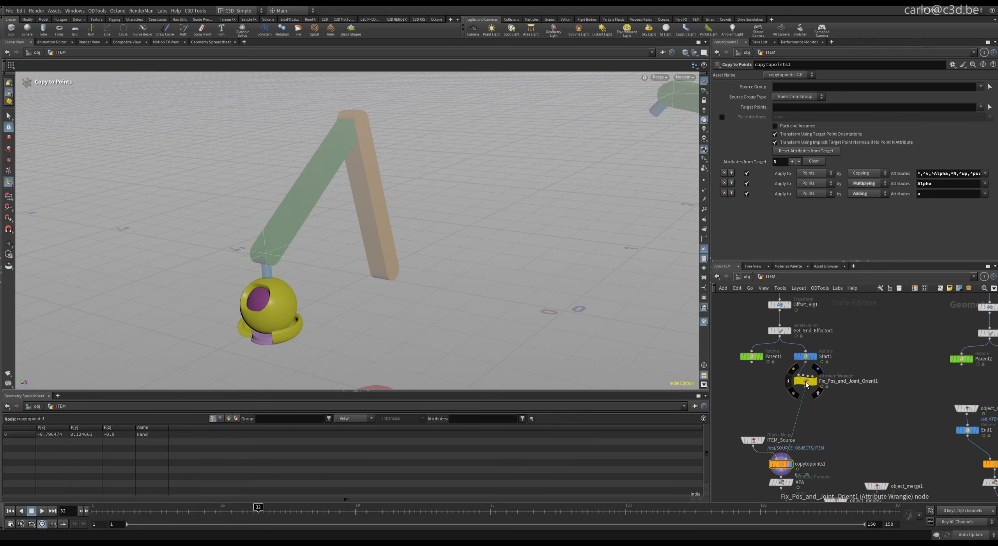
# Step: Bypass and re-enable the Fix_Pos_and_Joint_Orient1 wrangle to compare its effect on the item's position and orientation
pyautogui.click(806, 382)
pyautogui.click(793, 371)
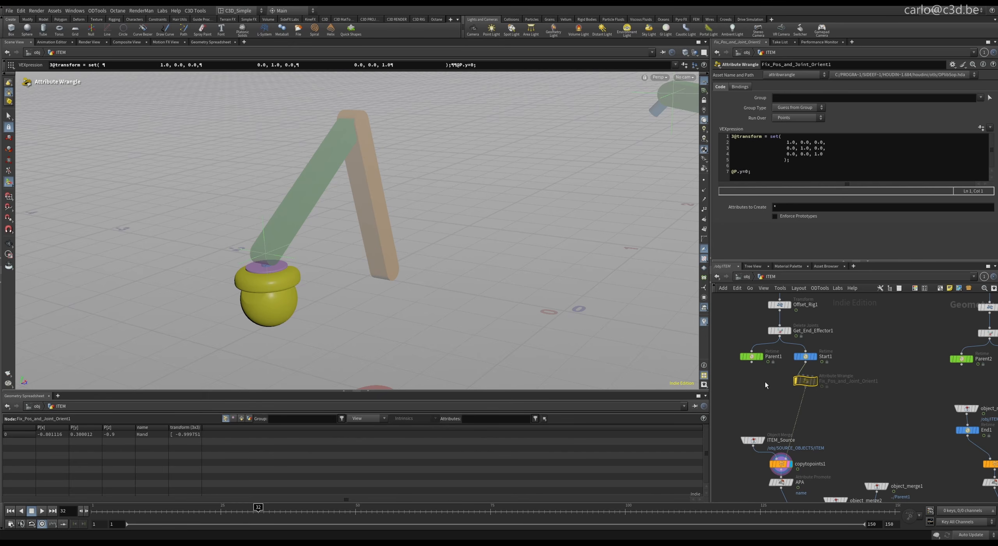
pyautogui.click(796, 381)
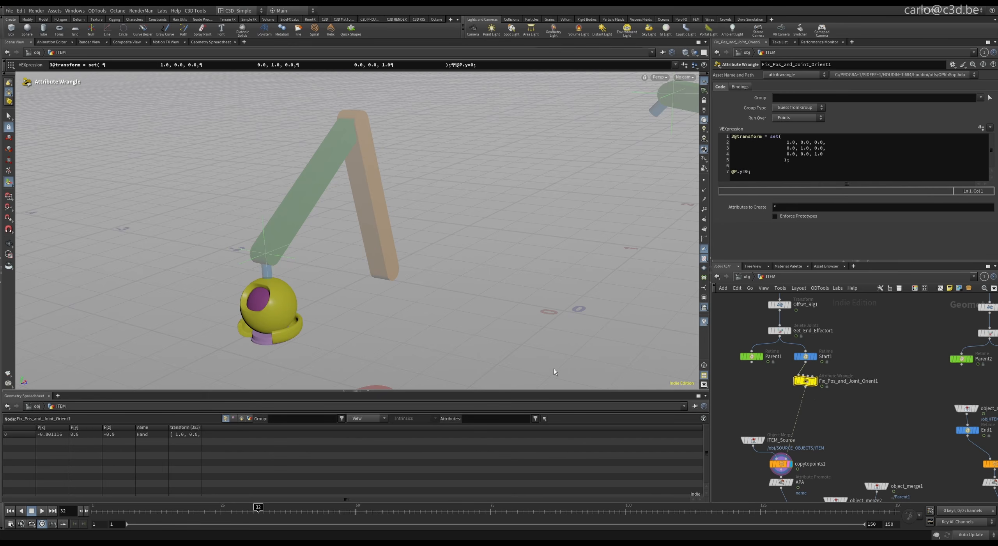
pyautogui.click(269, 299)
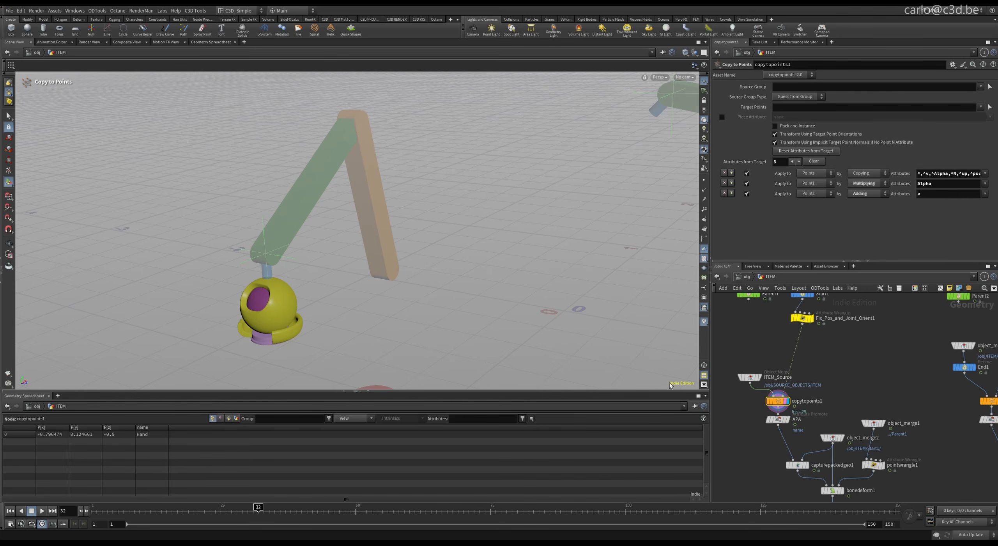
# Step: Inspect object_merge2, display bonedeform1, and scrub back to frame 30 to check how the item follows the first arm
pyautogui.click(833, 437)
pyautogui.moveTo(775, 470); pyautogui.dragTo(767, 432, button='middle')
pyautogui.press('Right')
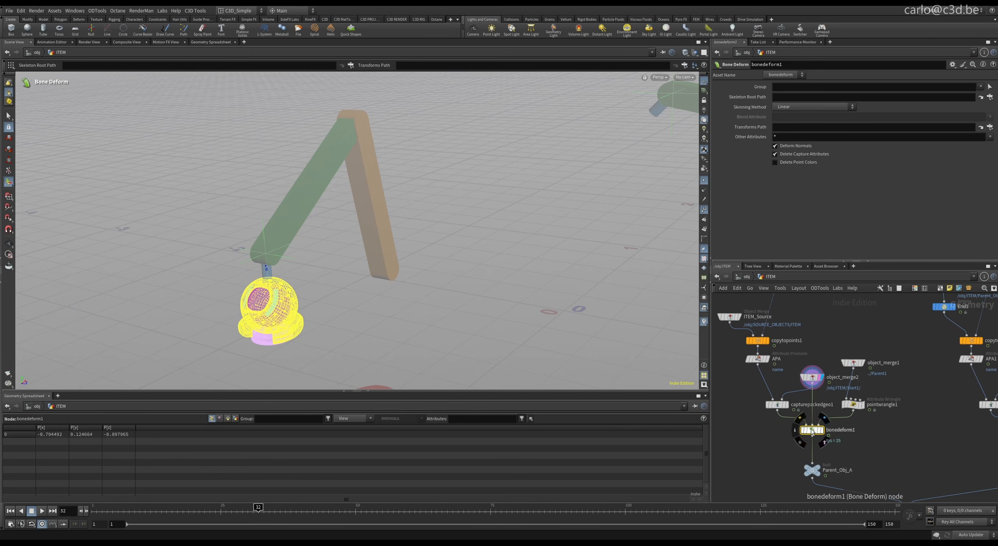
pyautogui.click(822, 430)
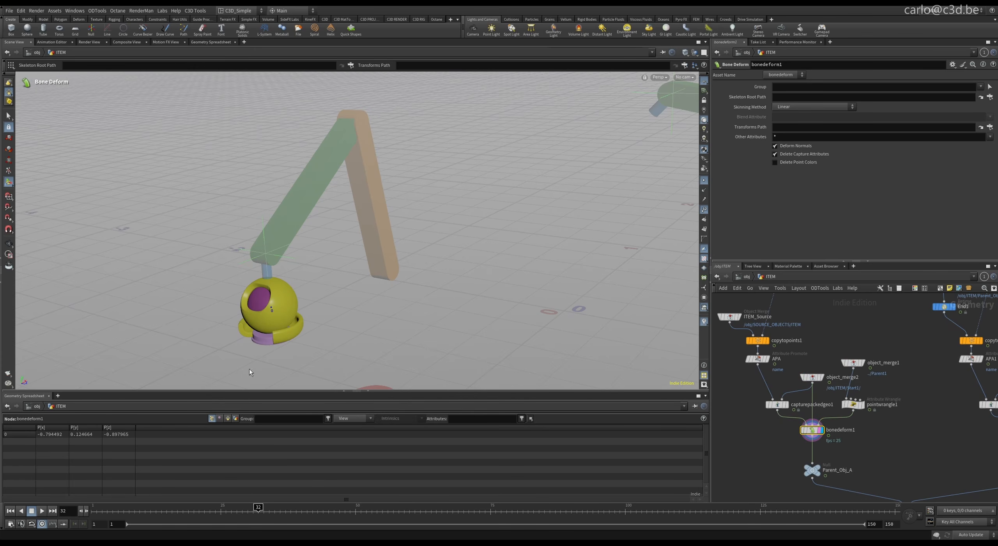
pyautogui.moveTo(265, 506)
pyautogui.mouseDown()
pyautogui.moveTo(415, 507)
pyautogui.moveTo(479, 472)
pyautogui.moveTo(536, 471)
pyautogui.moveTo(247, 506)
pyautogui.mouseUp()
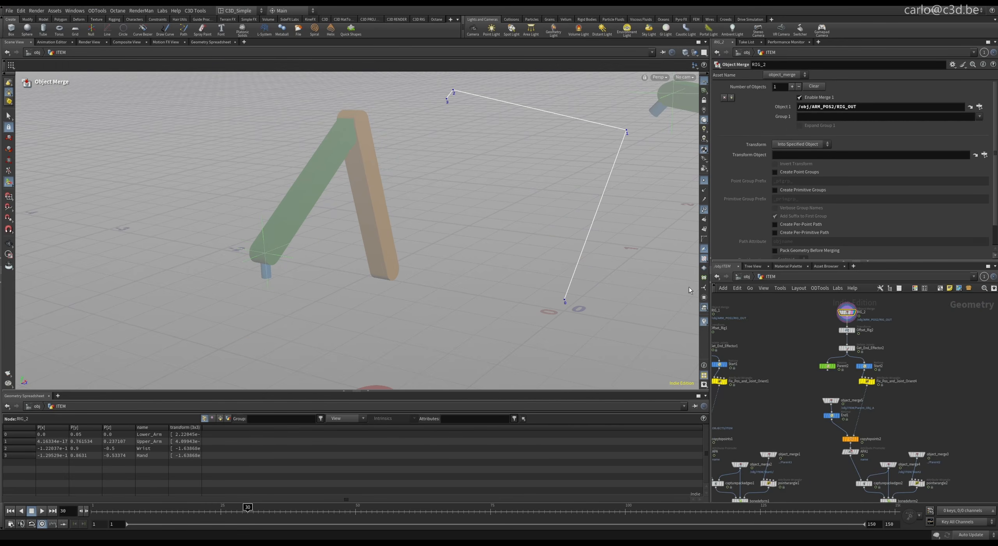
# Step: Examine the second arm's rig offset and its hand joint isolated by Get_End_Effector2 up close
pyautogui.click(853, 332)
pyautogui.keyDown('alt'); pyautogui.moveTo(616, 284); pyautogui.dragTo(636, 347, button='right'); pyautogui.keyUp('alt')
pyautogui.keyDown('alt'); pyautogui.moveTo(635, 347); pyautogui.dragTo(583, 292, button='middle'); pyautogui.keyUp('alt')
pyautogui.click(849, 349)
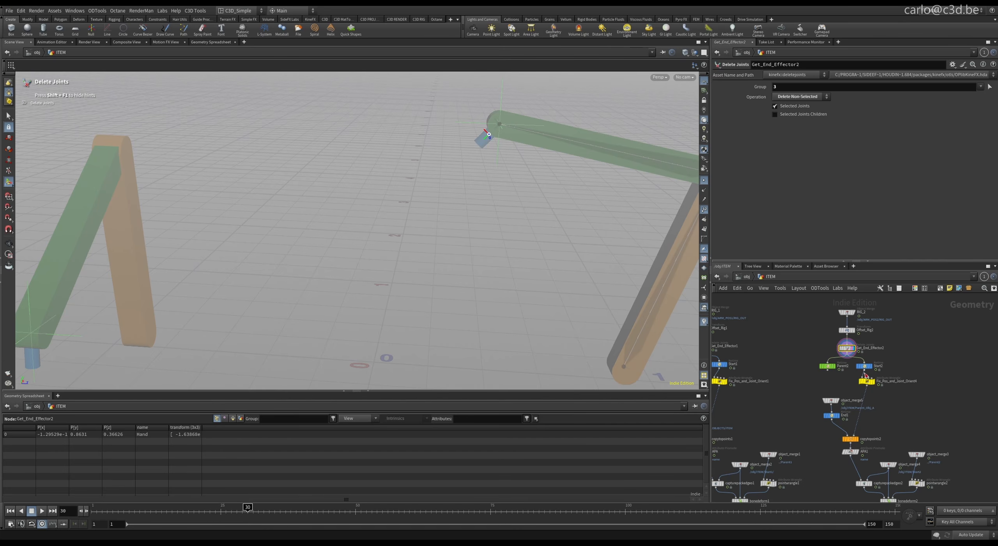
# Step: Inspect the frame ranges of the Parent2 and Start2 Retime nodes, and scrub to frame 94
pyautogui.click(826, 366)
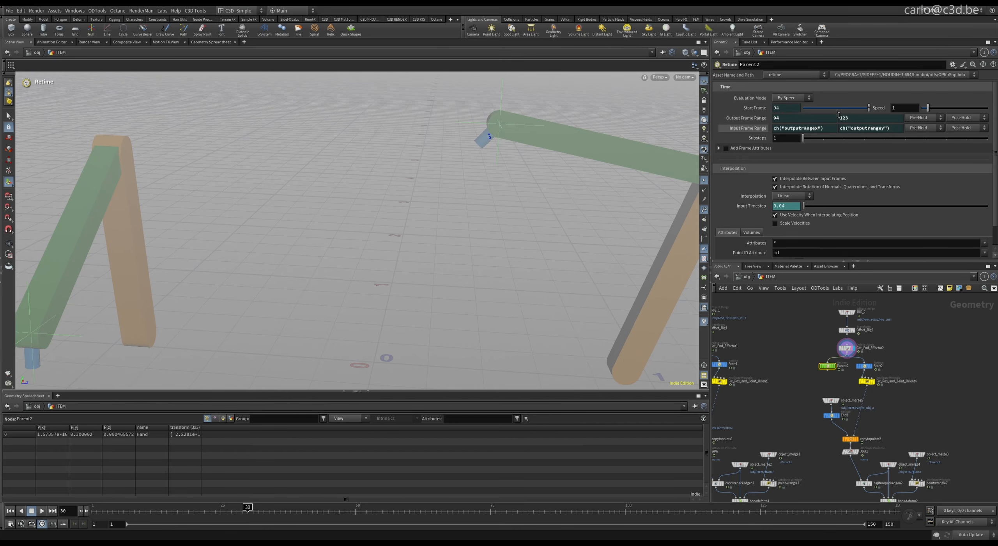
pyautogui.click(864, 365)
pyautogui.click(745, 117)
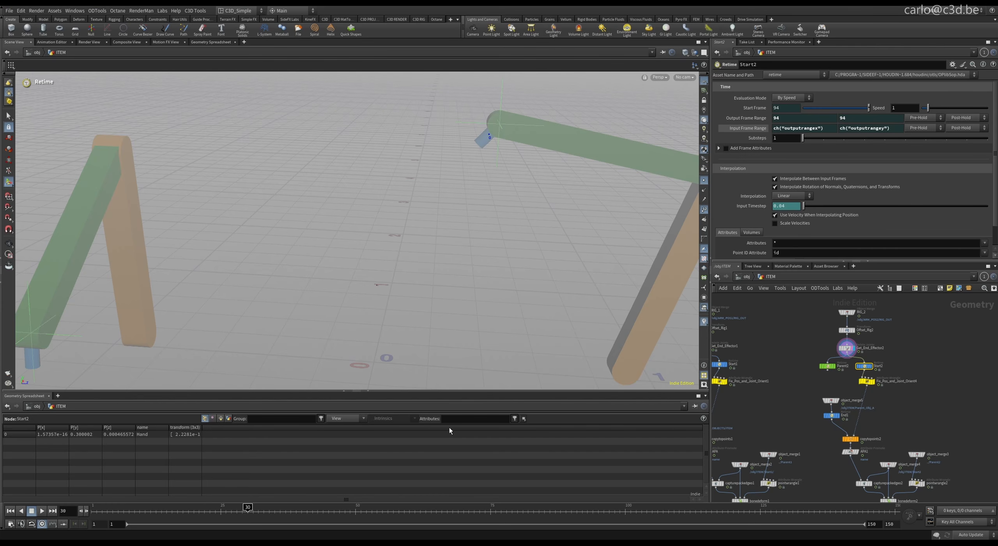
pyautogui.moveTo(350, 507); pyautogui.dragTo(593, 507)
# Step: Display object_merge5, trace its Parent_Obj_A source, and inspect the End1 retime feeding copytopoints2
pyautogui.moveTo(886, 400); pyautogui.dragTo(875, 360, button='middle')
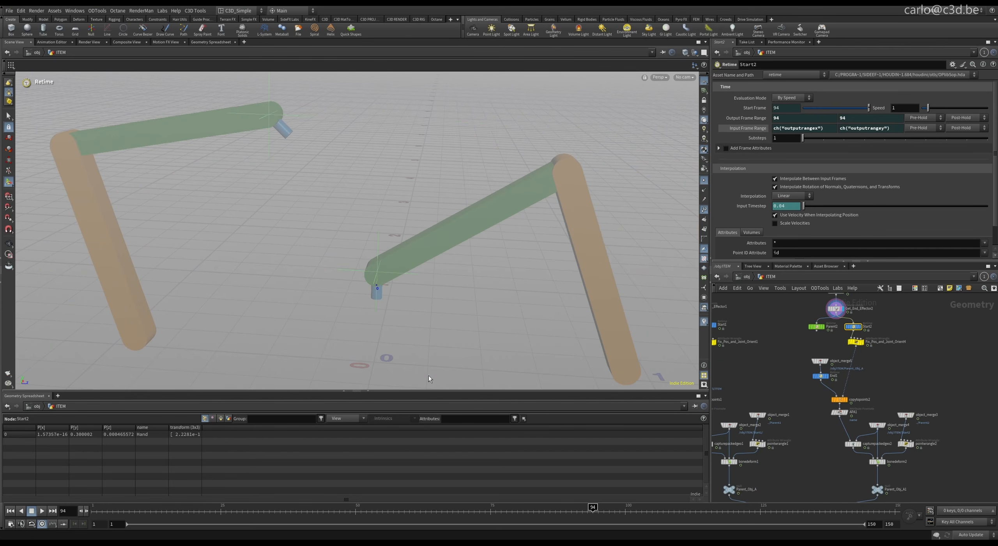
pyautogui.scroll(2, 819, 401)
pyautogui.click(836, 345)
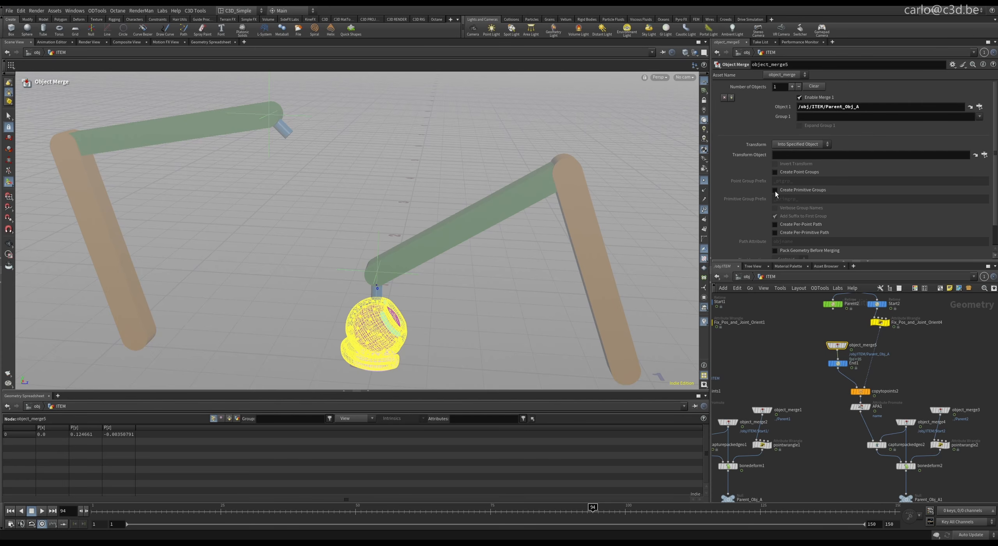
pyautogui.press('h')
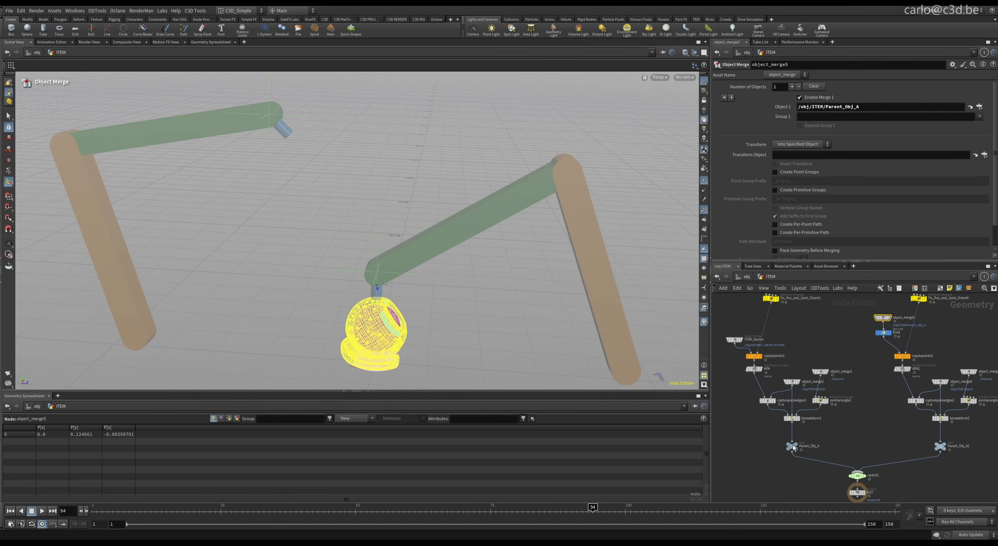
pyautogui.moveTo(793, 445); pyautogui.dragTo(736, 475, button='middle')
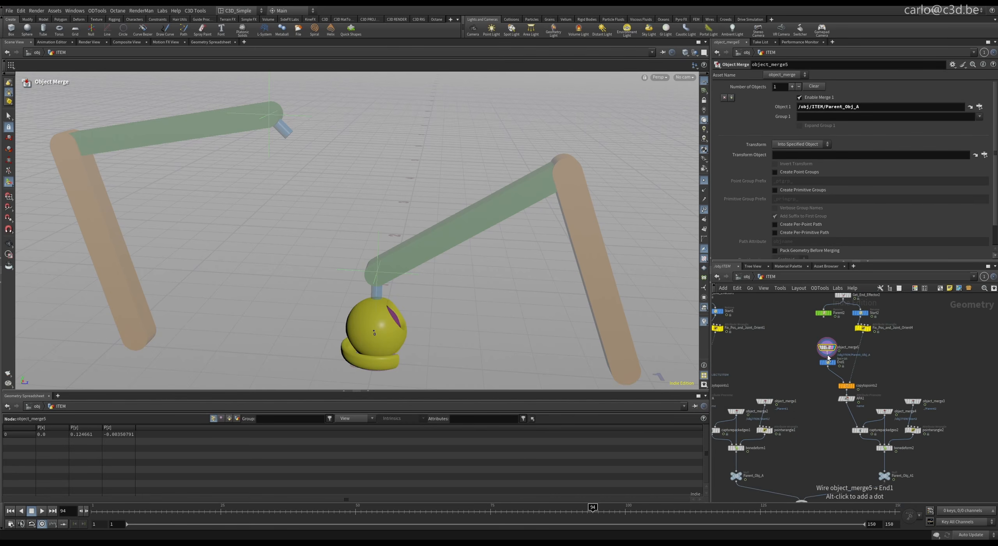
pyautogui.scroll(3, 827, 354)
pyautogui.click(828, 366)
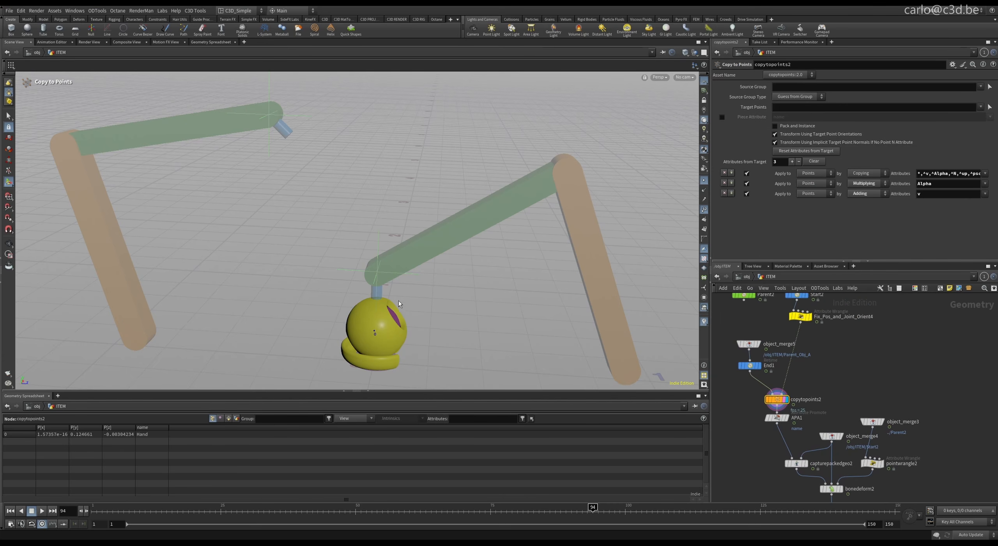
# Step: Inspect the Fix_Pos_and_Joint_Orient4 wrangle code and the object_merge4 node in the second arm's branch
pyautogui.moveTo(836, 388); pyautogui.dragTo(835, 408, button='middle')
pyautogui.click(802, 335)
pyautogui.moveTo(803, 335); pyautogui.dragTo(792, 272, button='middle')
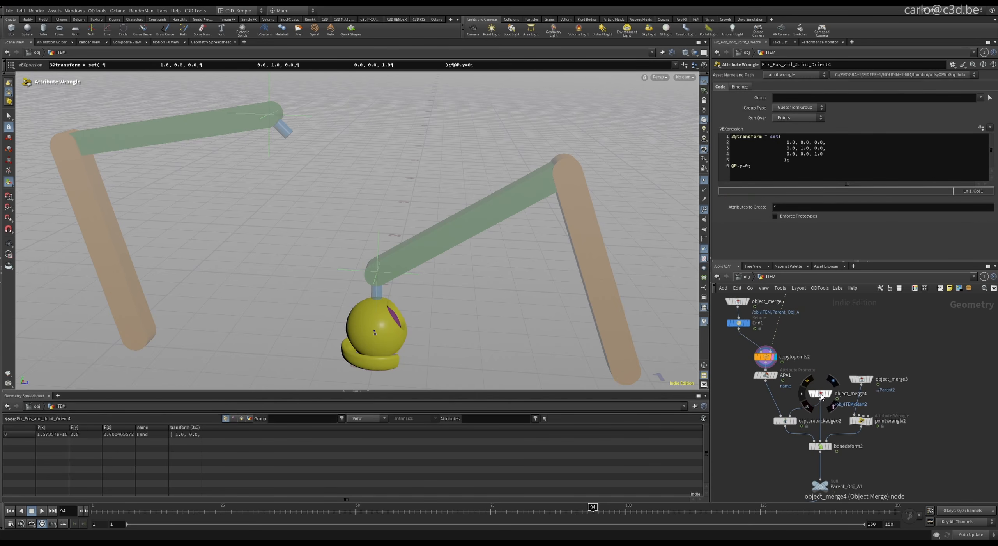
pyautogui.click(820, 395)
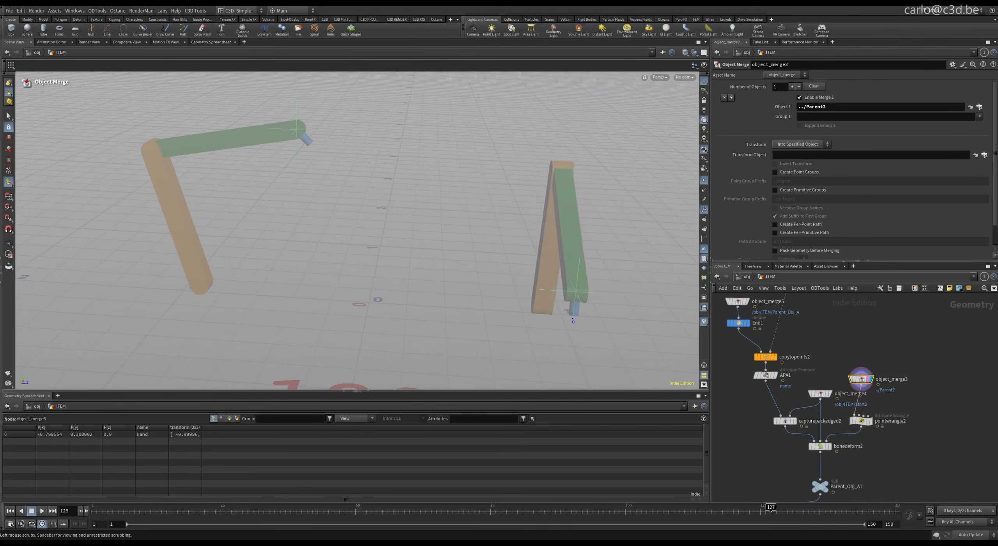
# Step: Display bonedeform2 and scrub back to frame 78 to check how the item moves with the second arm
pyautogui.click(820, 446)
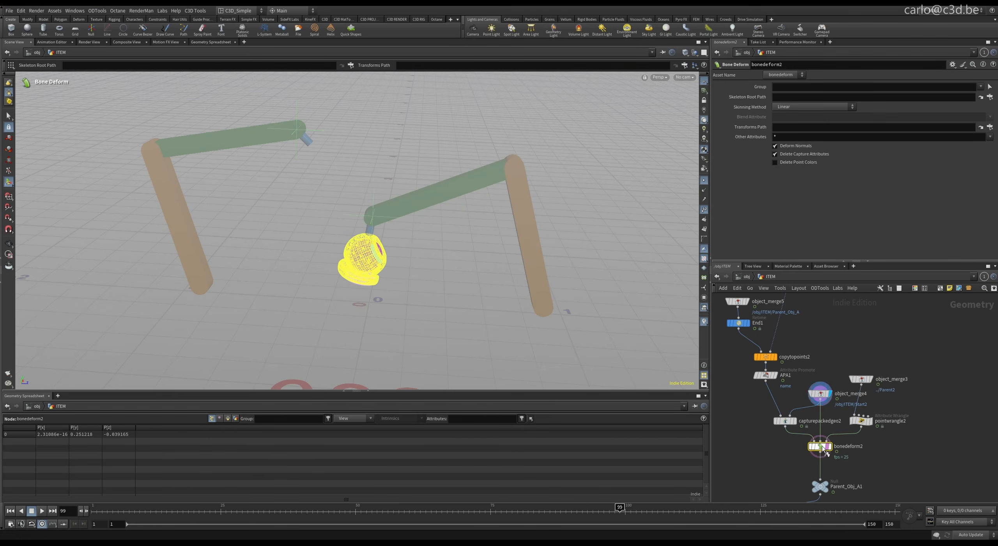
pyautogui.click(830, 446)
pyautogui.moveTo(619, 508); pyautogui.dragTo(508, 514)
pyautogui.scroll(-3, 751, 450)
pyautogui.press('h')
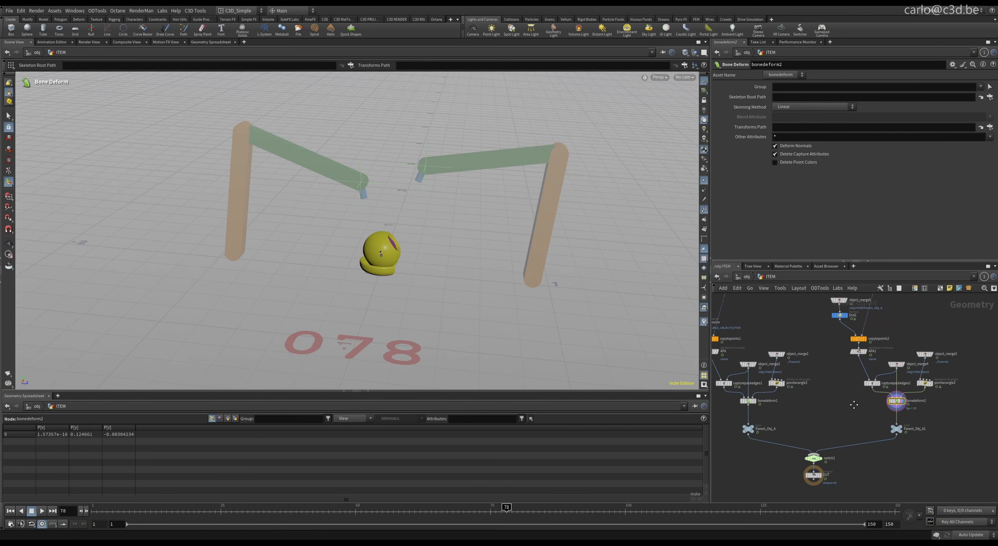
# Step: Compare the animated outputs of Parent_Obj_A and Parent_Obj_A1 by displaying each and scrubbing through the timeline
pyautogui.click(765, 423)
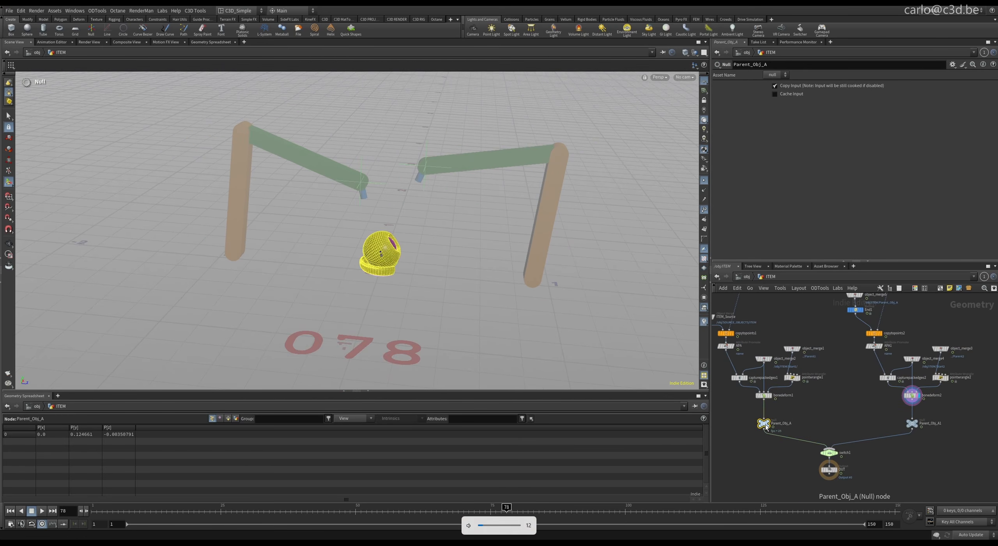
pyautogui.press('r')
pyautogui.moveTo(209, 514); pyautogui.dragTo(790, 493)
pyautogui.click(912, 423)
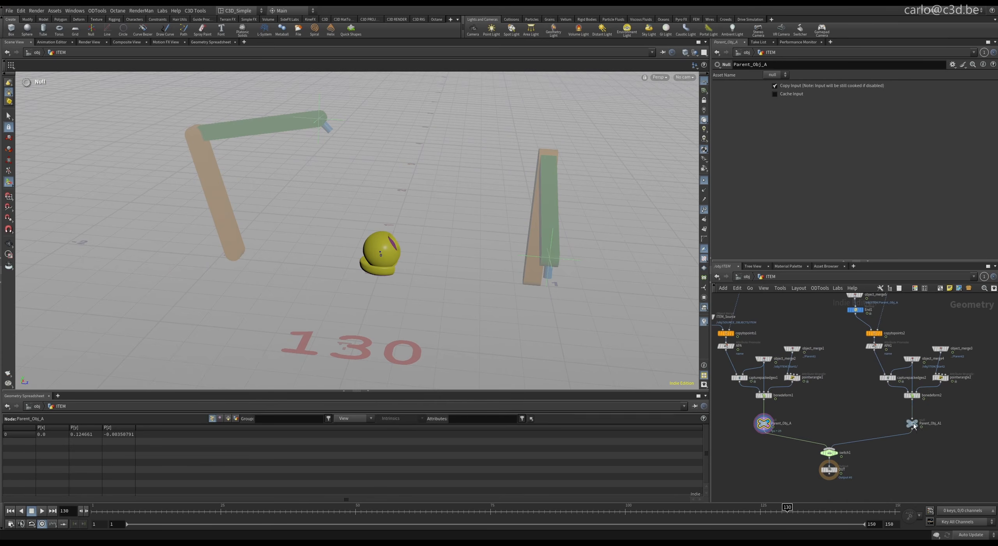
pyautogui.click(916, 423)
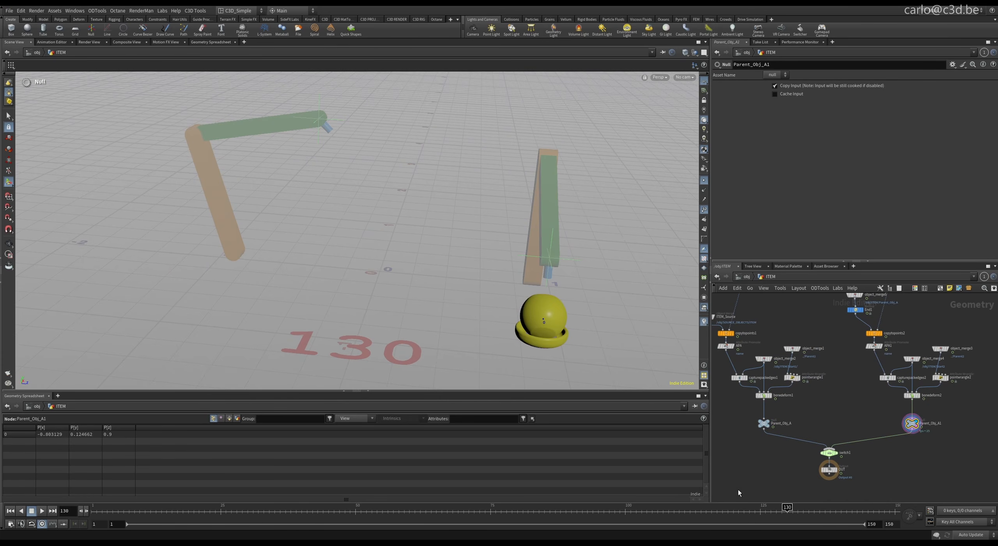
pyautogui.moveTo(787, 511); pyautogui.dragTo(184, 536)
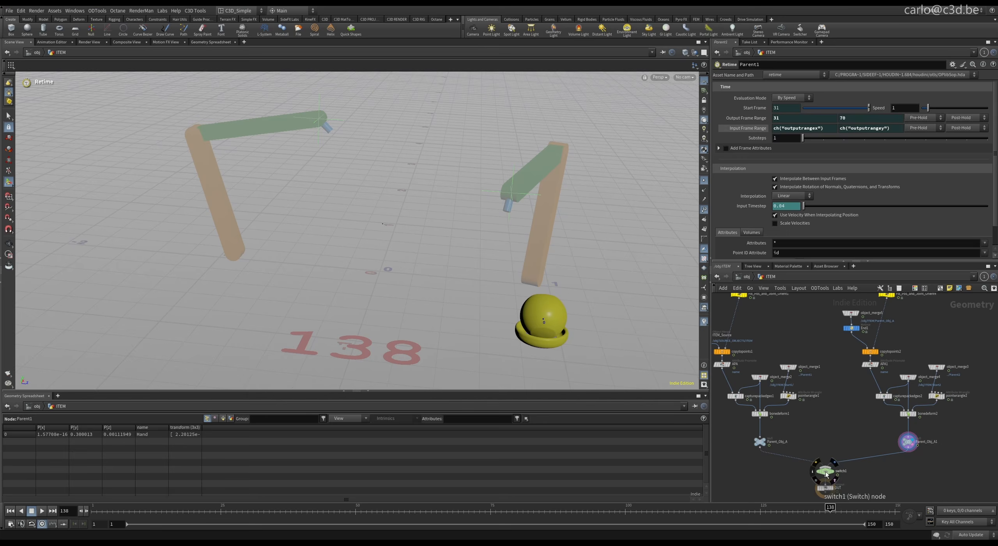
# Step: Inspect the Select Input expression of switch1 and the Parent1 output frame range it references
pyautogui.click(825, 471)
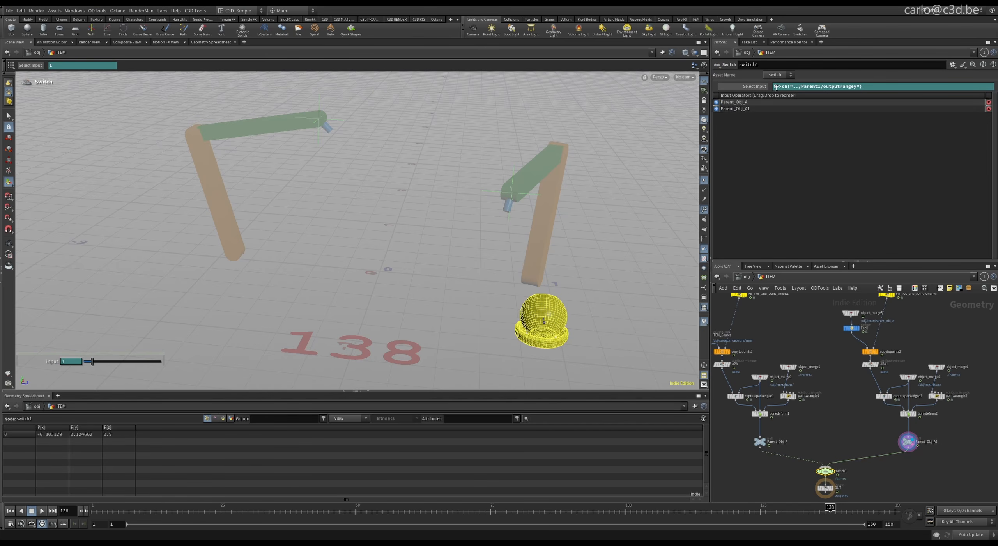
pyautogui.moveTo(787, 324); pyautogui.dragTo(832, 372, button='middle')
pyautogui.click(746, 325)
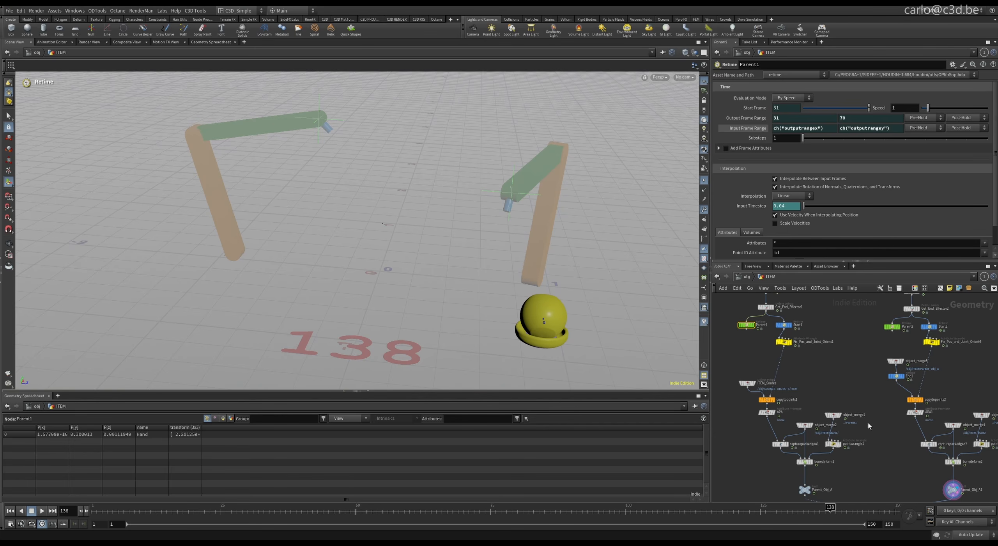
pyautogui.scroll(3, 868, 426)
pyautogui.moveTo(868, 426); pyautogui.dragTo(841, 395, button='middle')
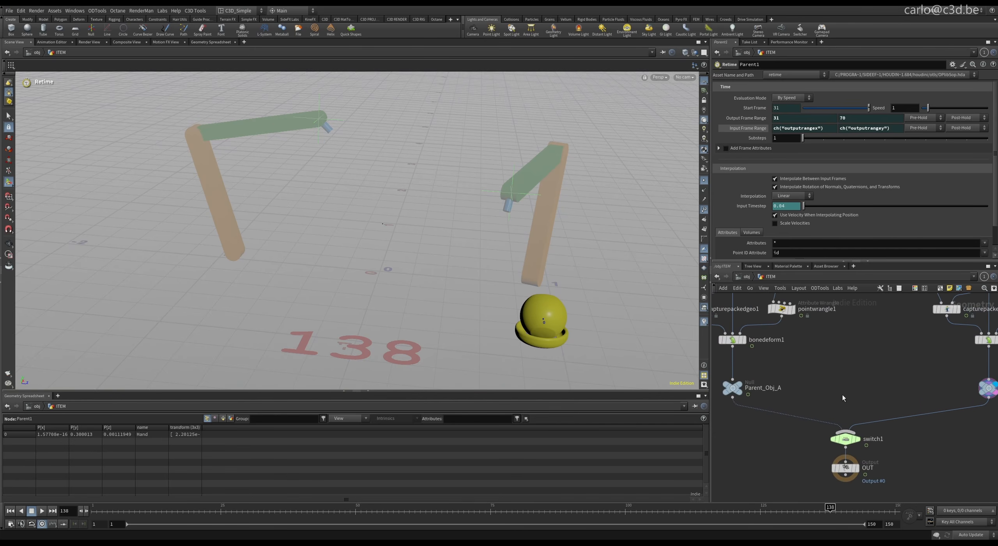
# Step: Display switch1 and step back and forth between frames 70 and 71 to check the input switch
pyautogui.click(463, 508)
pyautogui.click(845, 438)
pyautogui.press('Right')
pyautogui.press('Left')
pyautogui.press('Right')
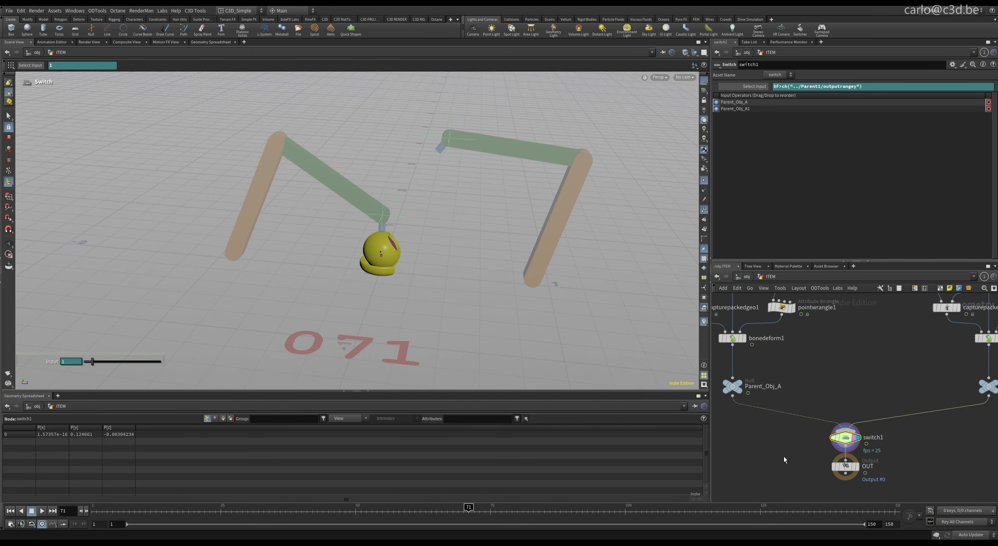
pyautogui.press('Left')
# Step: Return to the object level, compare the START-STOP values of TARGET_1 and TARGET_2, and scrub back from frame 70
pyautogui.press('u')
pyautogui.click(812, 412)
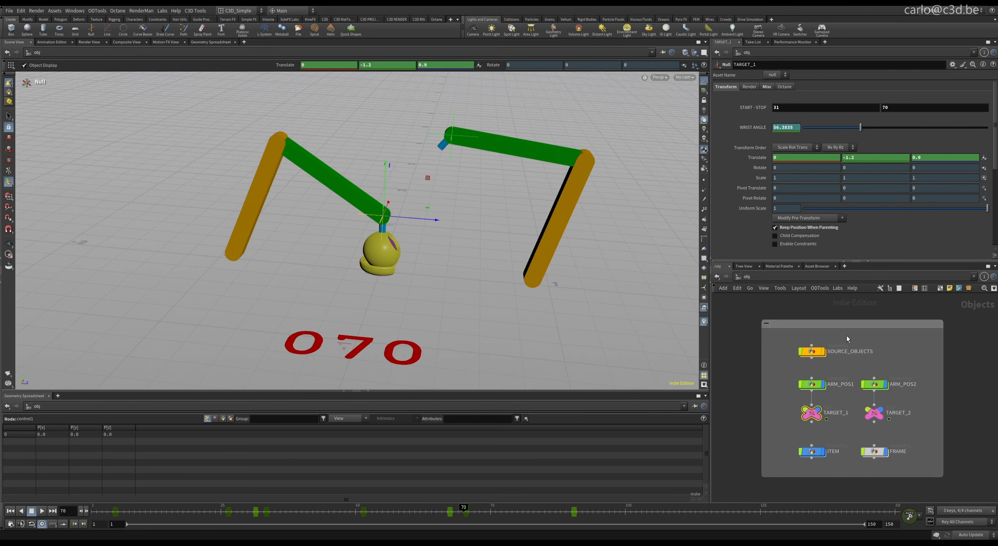
pyautogui.click(874, 412)
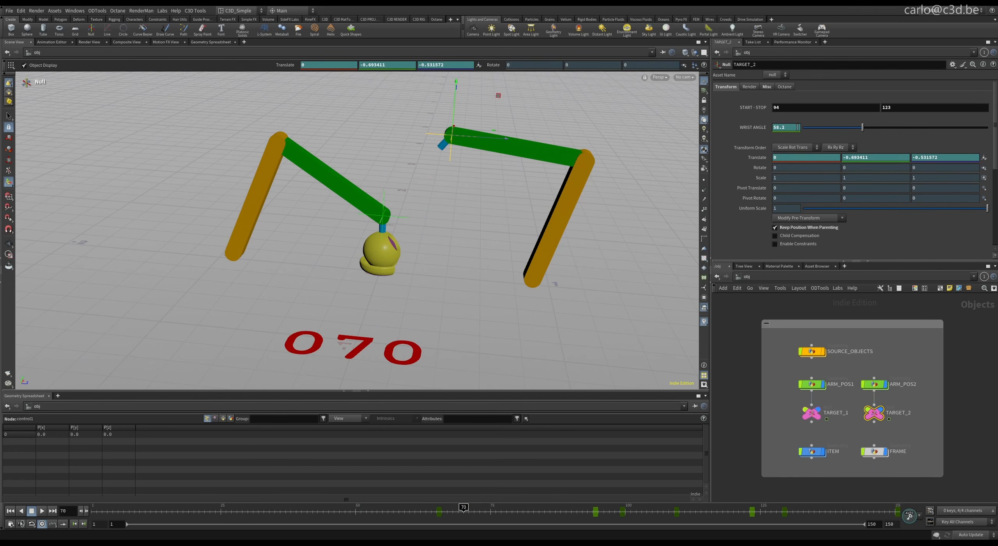
pyautogui.click(811, 412)
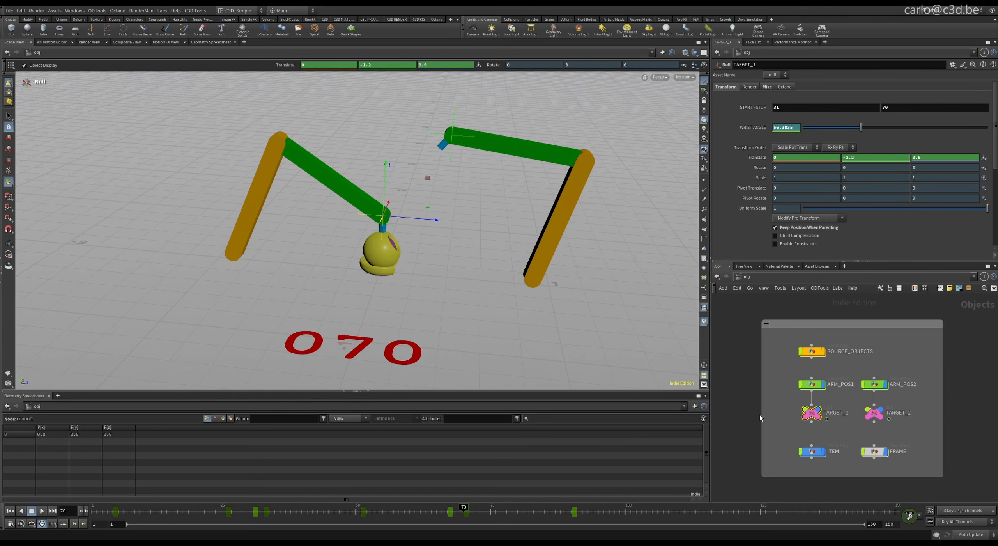
pyautogui.moveTo(463, 508); pyautogui.dragTo(424, 509)
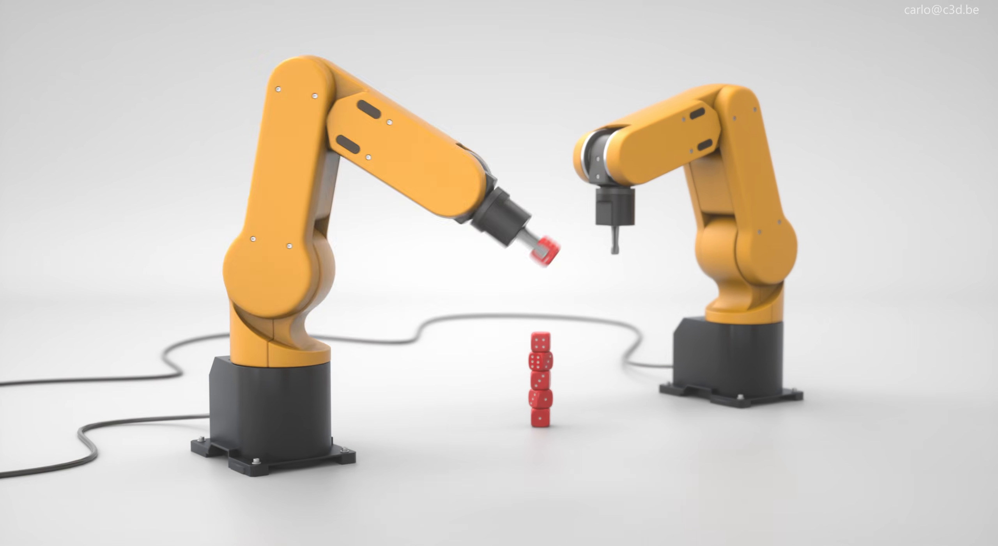